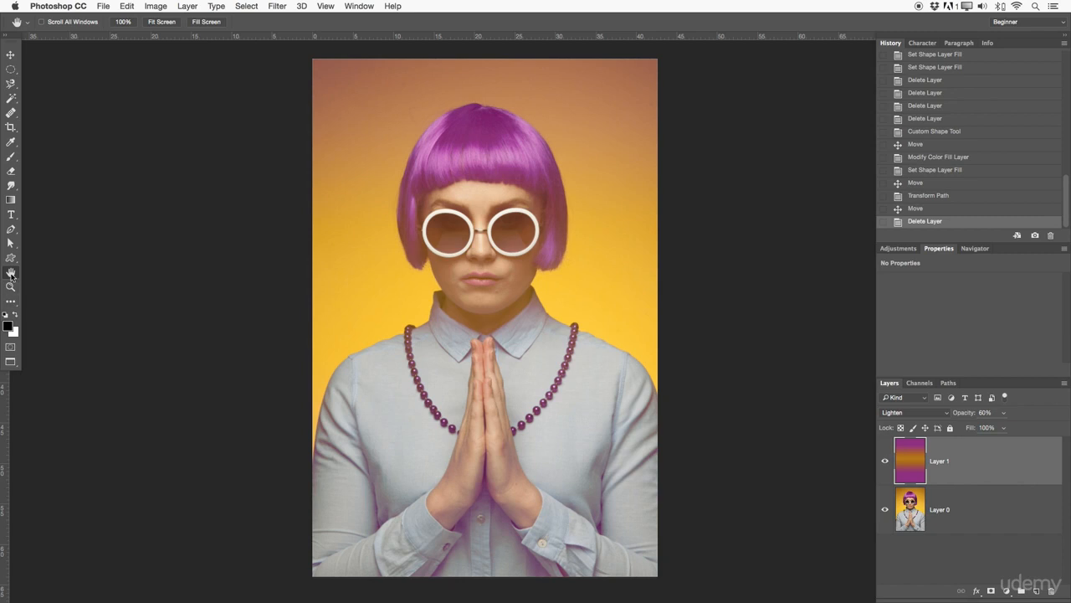
Pan across the portrait and cycle through all the screen modes, ending in full screen with the menu bar.
left_click_drag(462, 318, 431, 287)
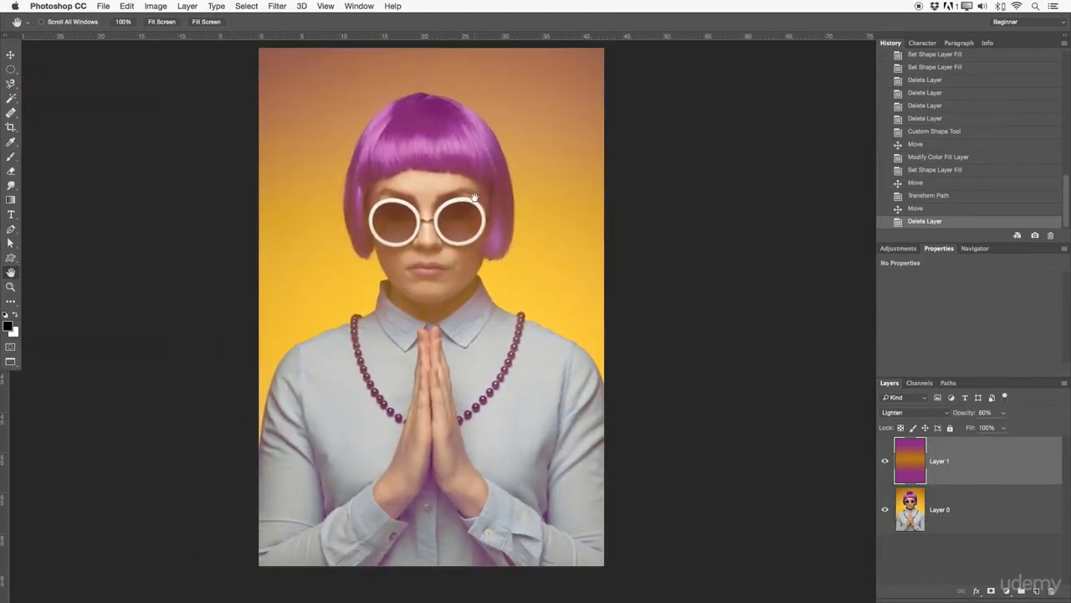
key("f")
left_click_drag(483, 228, 511, 301)
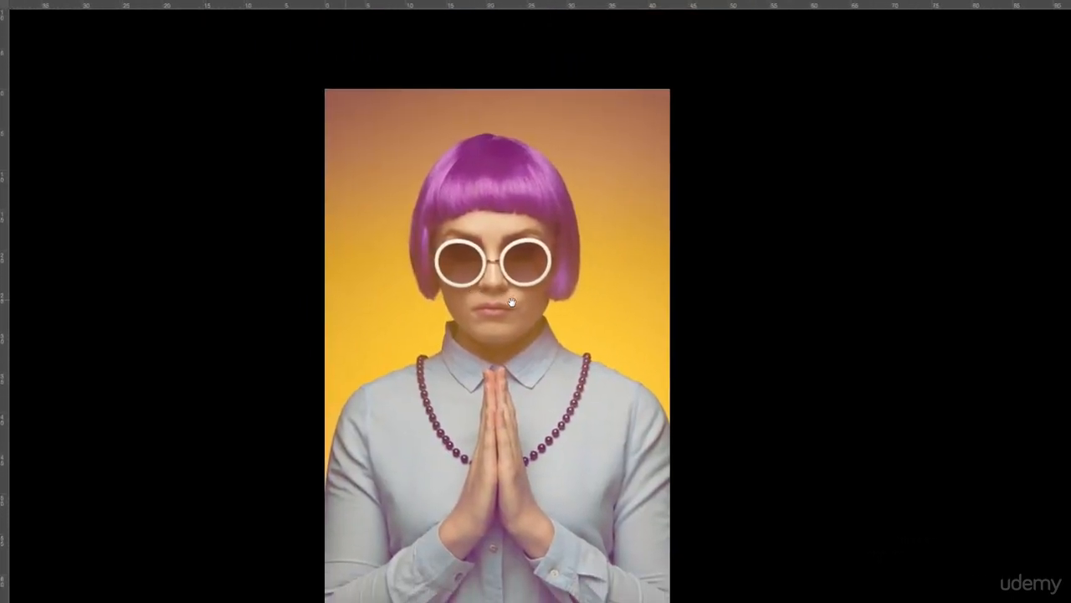
key("f")
left_click_drag(453, 384, 431, 519)
left_click_drag(335, 349, 283, 332)
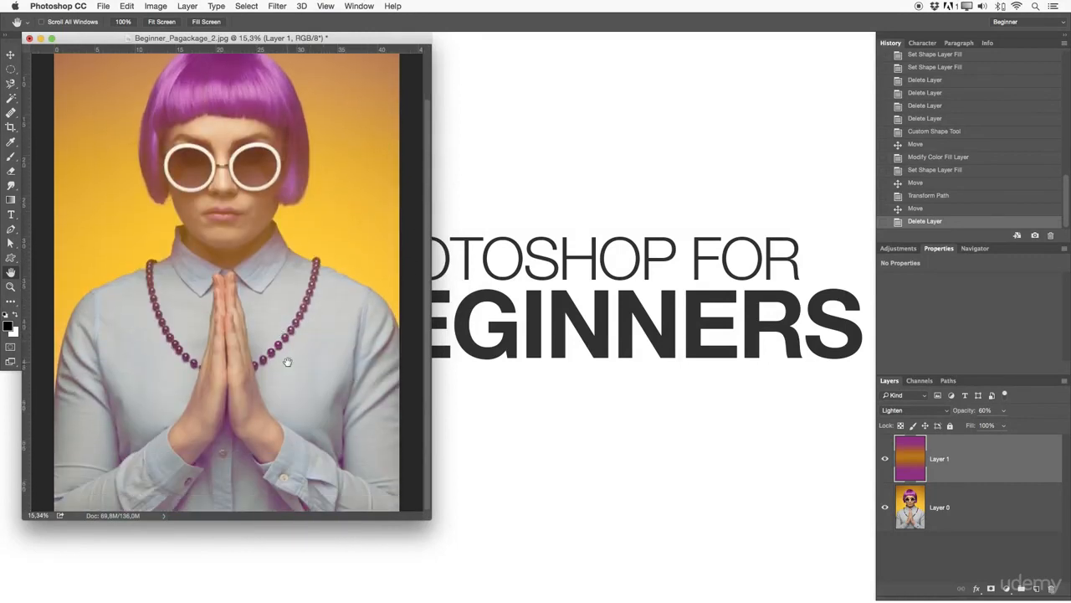
key("f")
left_click_drag(480, 315, 453, 311)
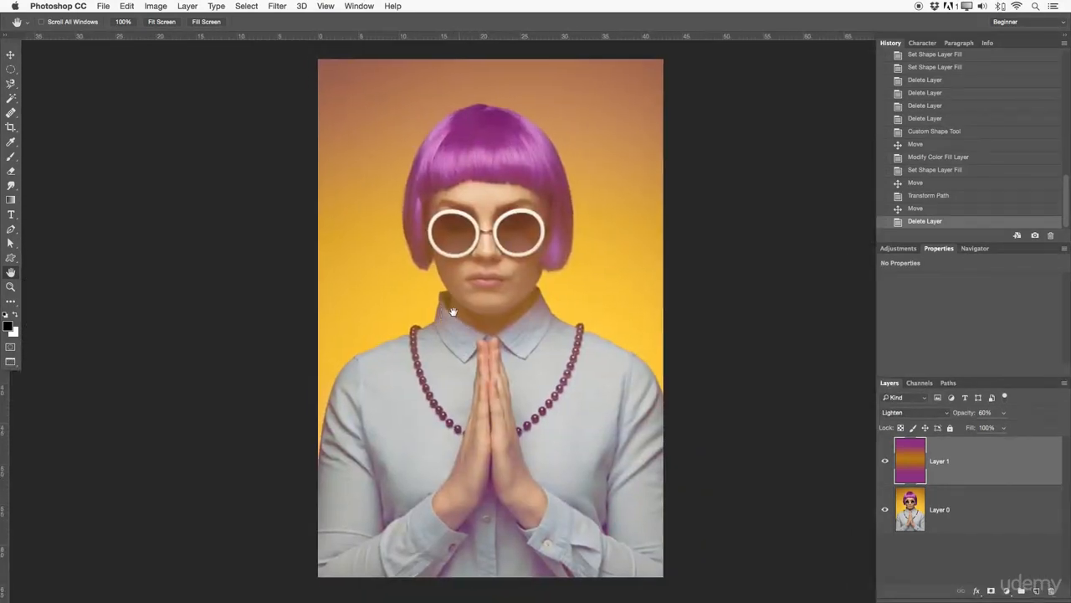
Draw a rough Magnetic Lasso selection over the woman's face, from the hair down to below the chin.
left_click(10, 85)
left_click_drag(11, 84, 57, 98)
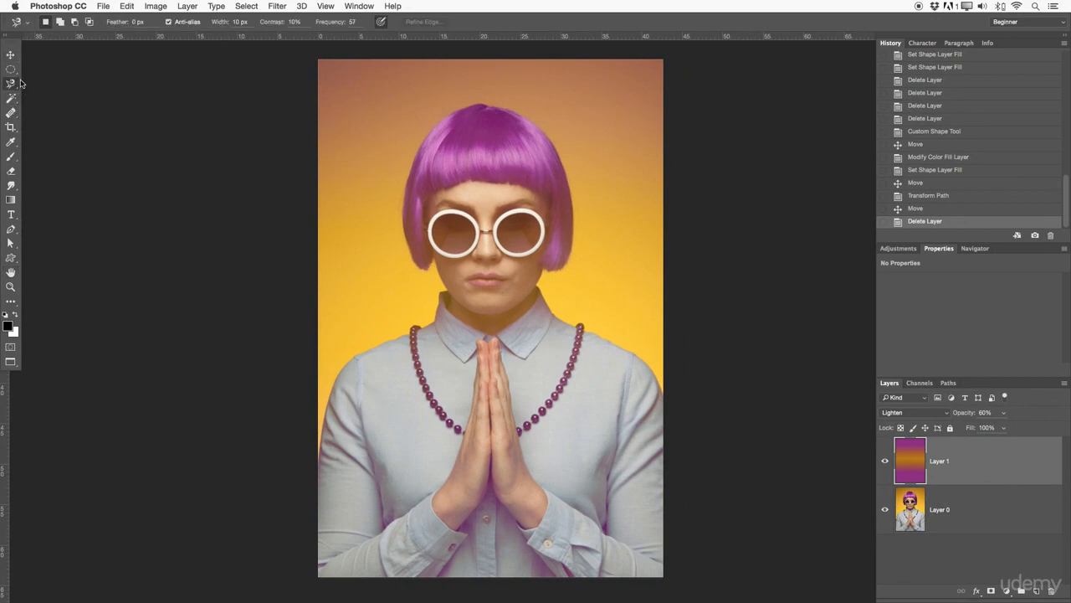
left_click(439, 201)
left_click(438, 197)
Try moving the selected area of Layer 1 across the face and undo the move.
key("z")
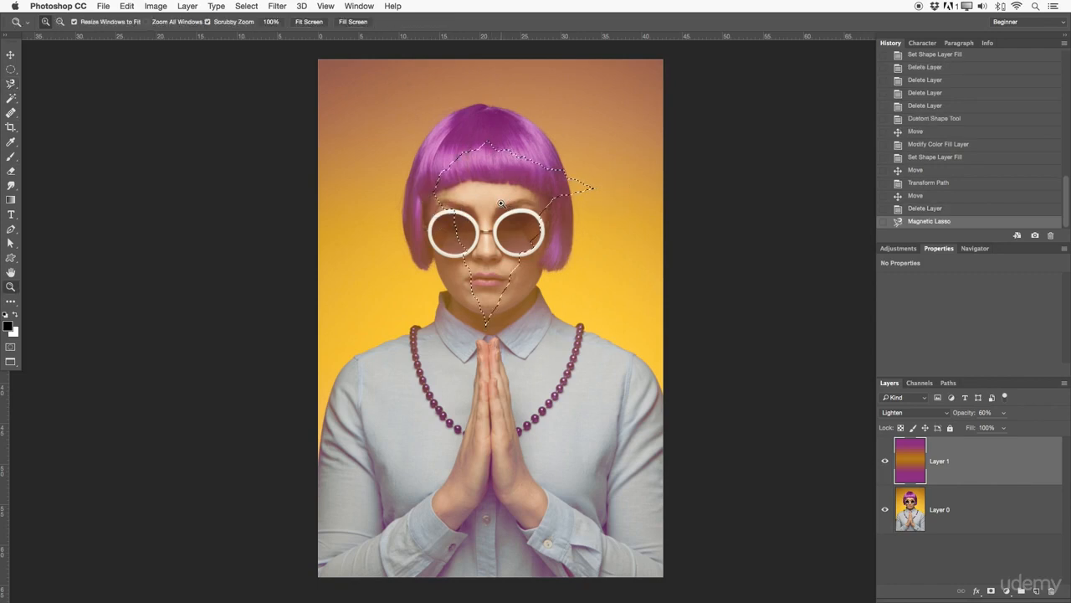
left_click_drag(502, 201, 578, 196)
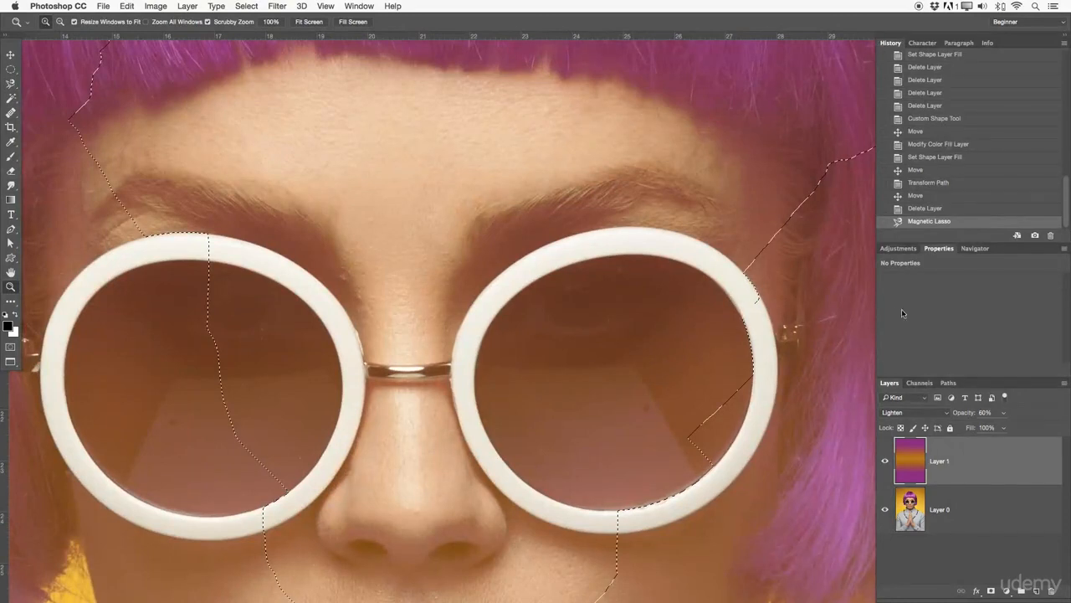
left_click(11, 55)
left_click_drag(325, 171, 351, 194)
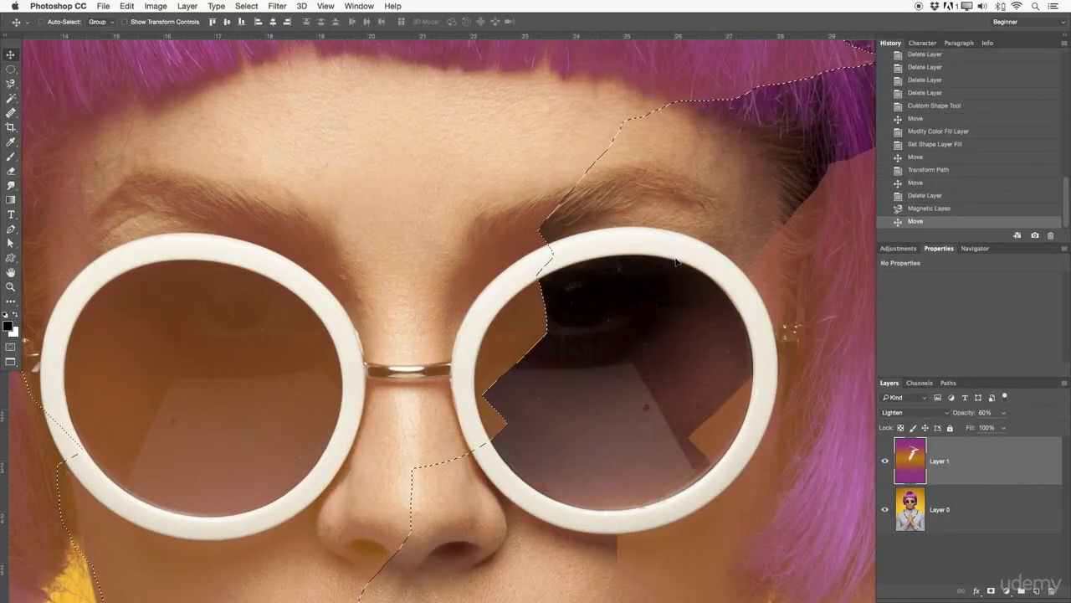
key("super+z")
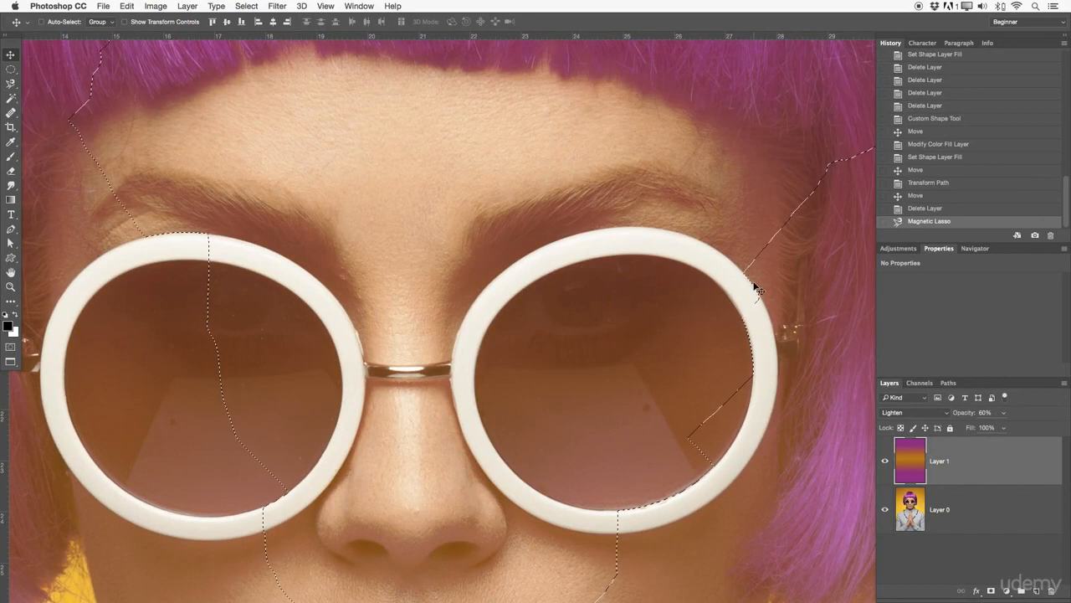
Remove the Magnetic Lasso selection from the face.
key("space")
left_click_drag(656, 247, 269, 203)
left_click_drag(574, 273, 552, 192)
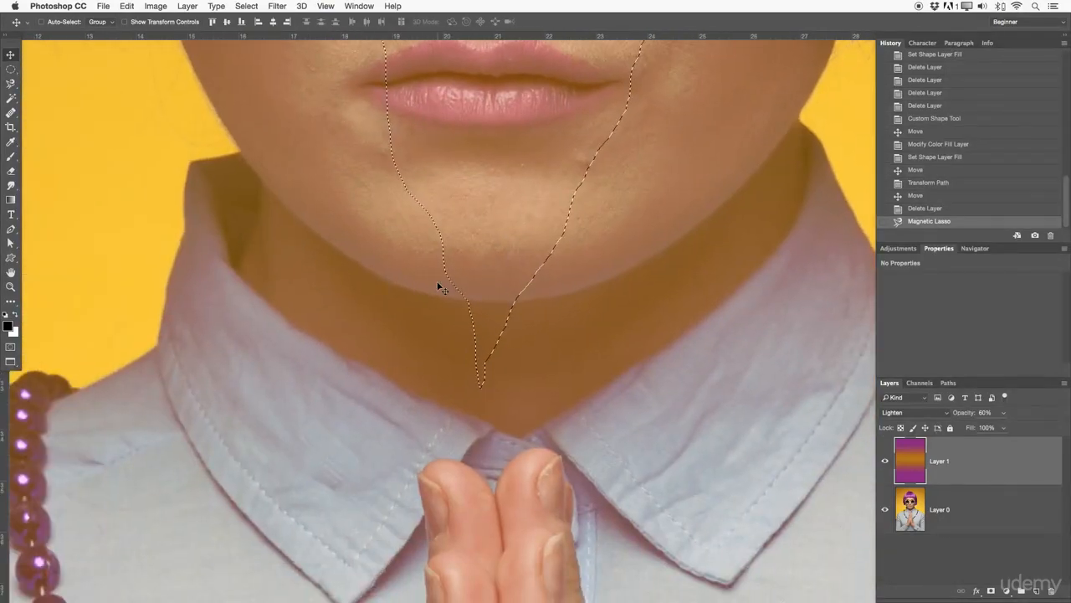
key("super+d")
Examine the hair, sunglasses and fringe of the portrait up close, and return to a wider view of the figure.
key("space")
left_click_drag(438, 233, 614, 370)
left_click_drag(385, 116, 502, 291)
left_click_drag(433, 137, 497, 407)
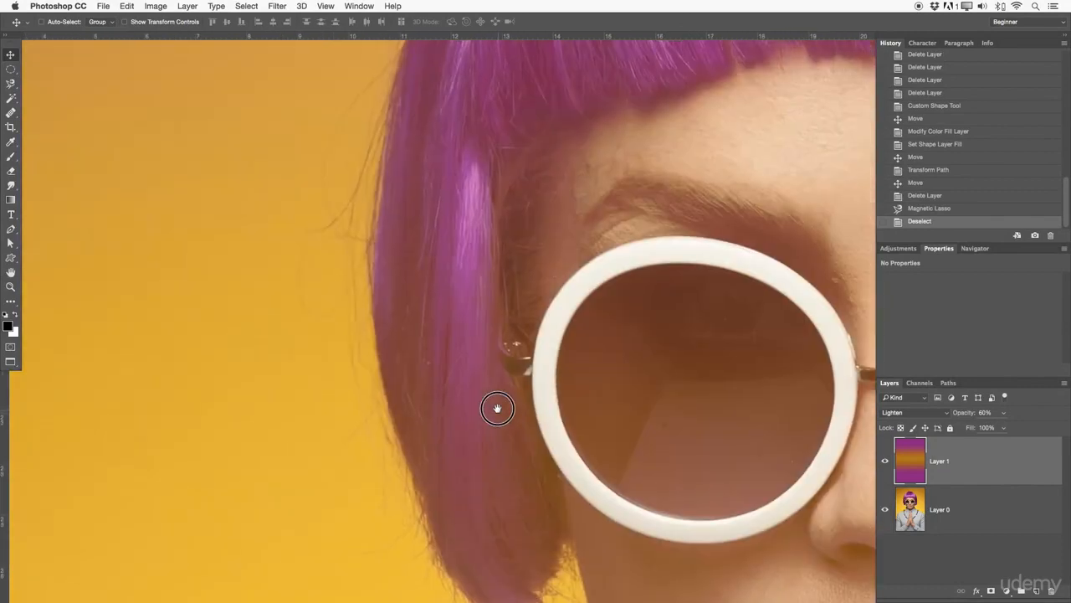
left_click_drag(405, 92, 452, 414)
left_click_drag(440, 256, 432, 387)
left_click_drag(502, 117, 259, 176)
left_click_drag(647, 318, 588, 210)
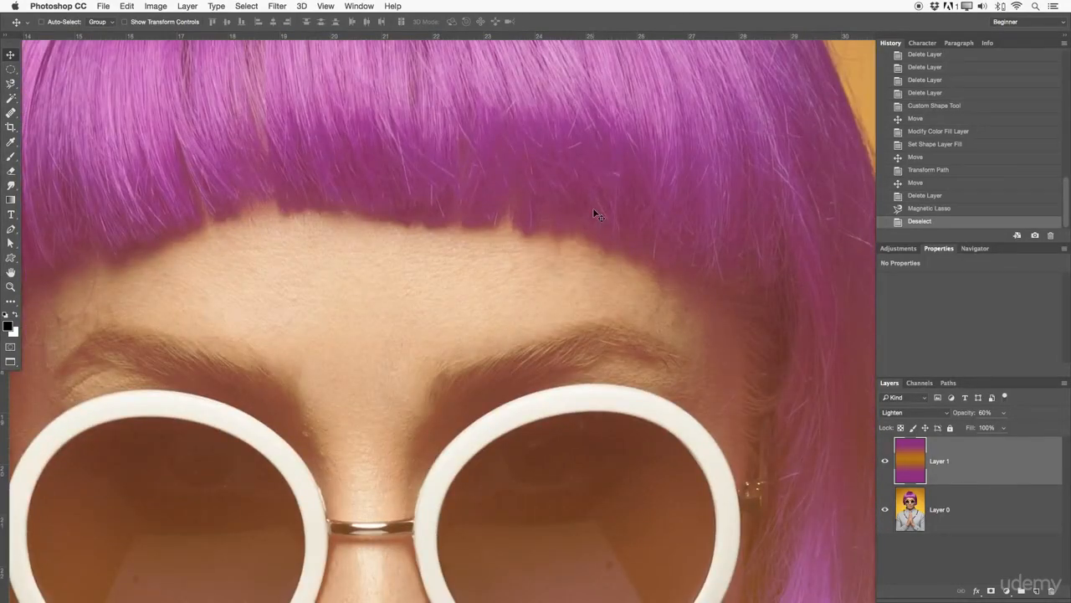
key("z")
left_click_drag(592, 257, 538, 258)
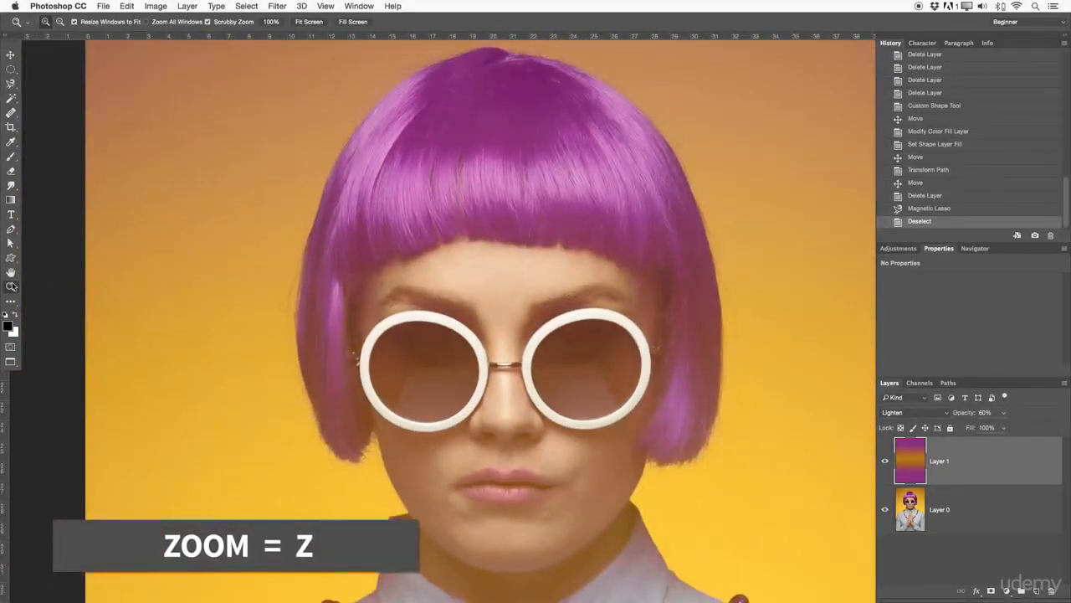
left_click(11, 285)
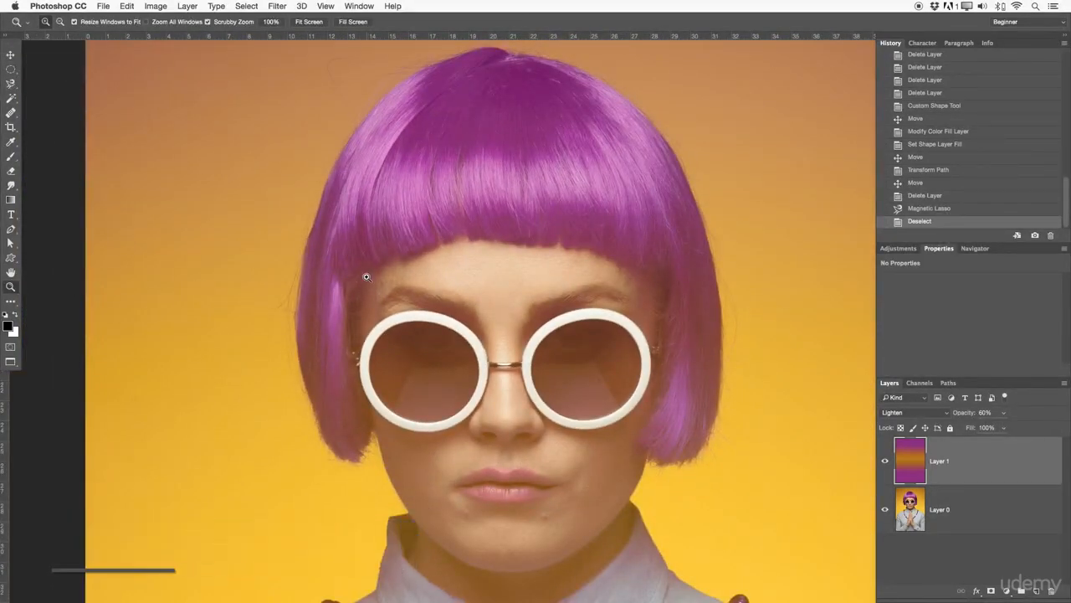
left_click_drag(460, 273, 439, 283)
left_click(435, 309)
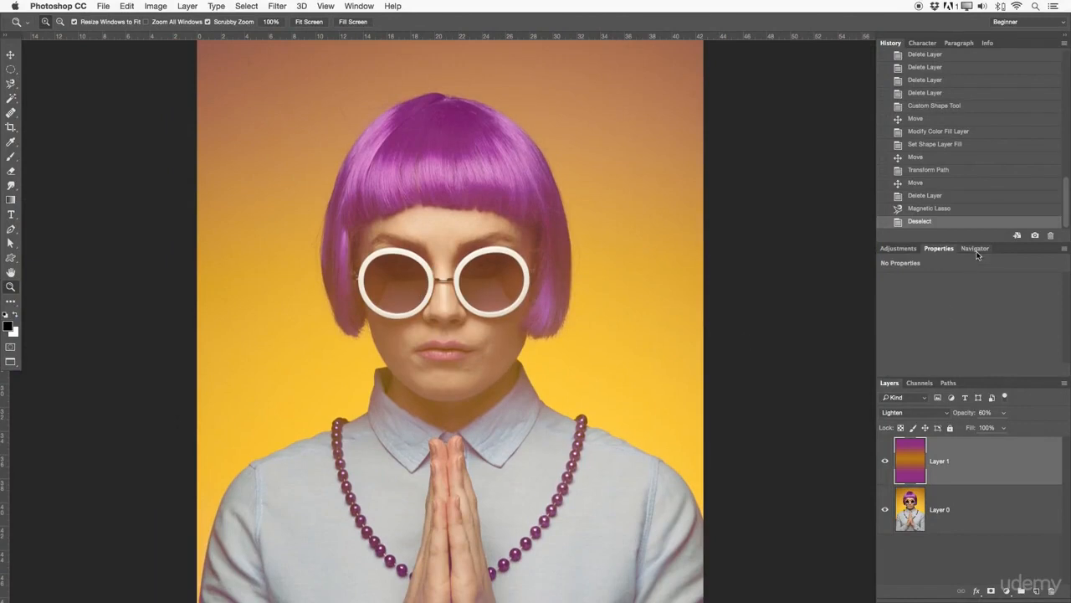
Display the available adjustments instead of the layer properties.
left_click(975, 248)
left_click(900, 248)
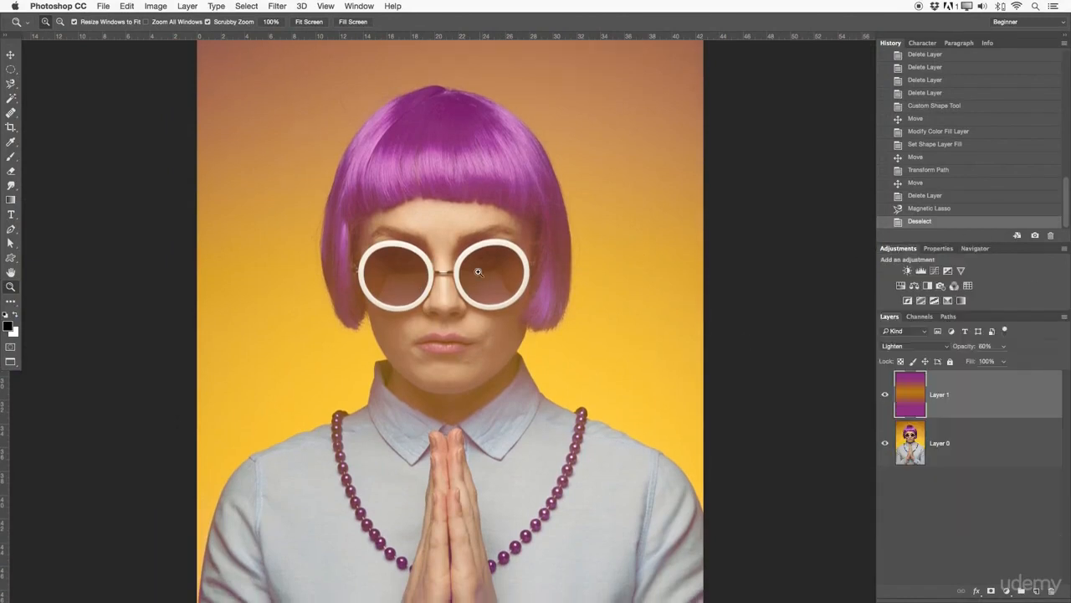
left_click(975, 249)
left_click(898, 248)
left_click_drag(437, 250, 573, 198)
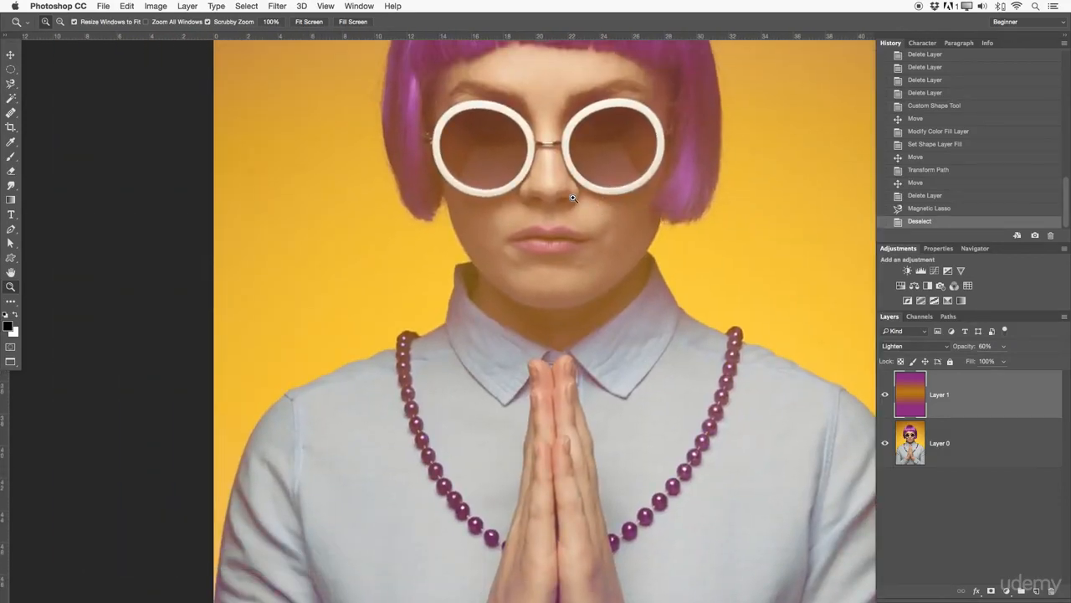
left_click_drag(576, 198, 494, 229)
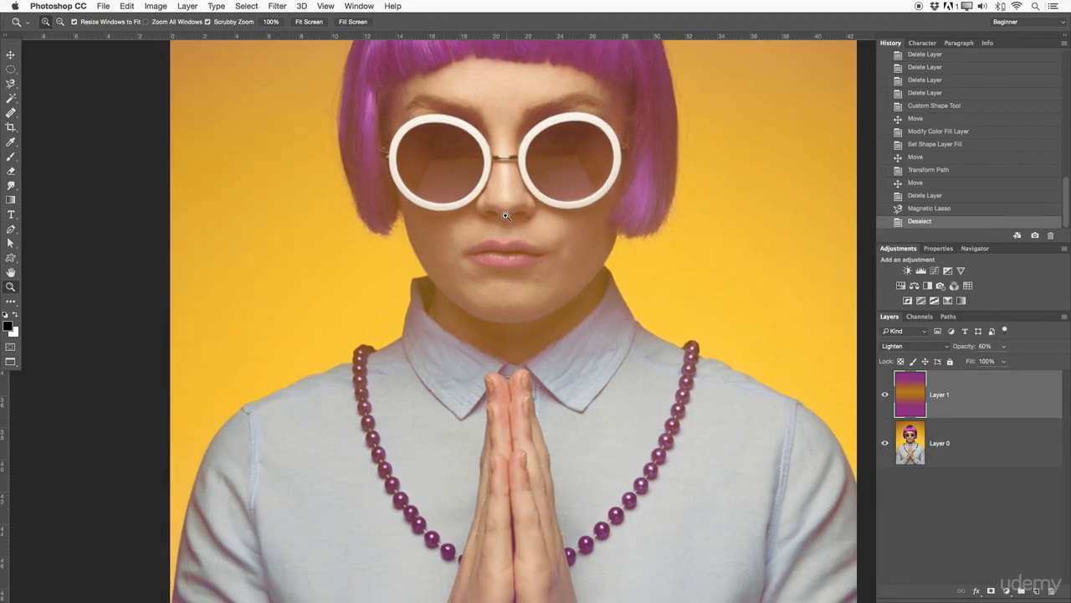
left_click_drag(530, 227, 520, 229)
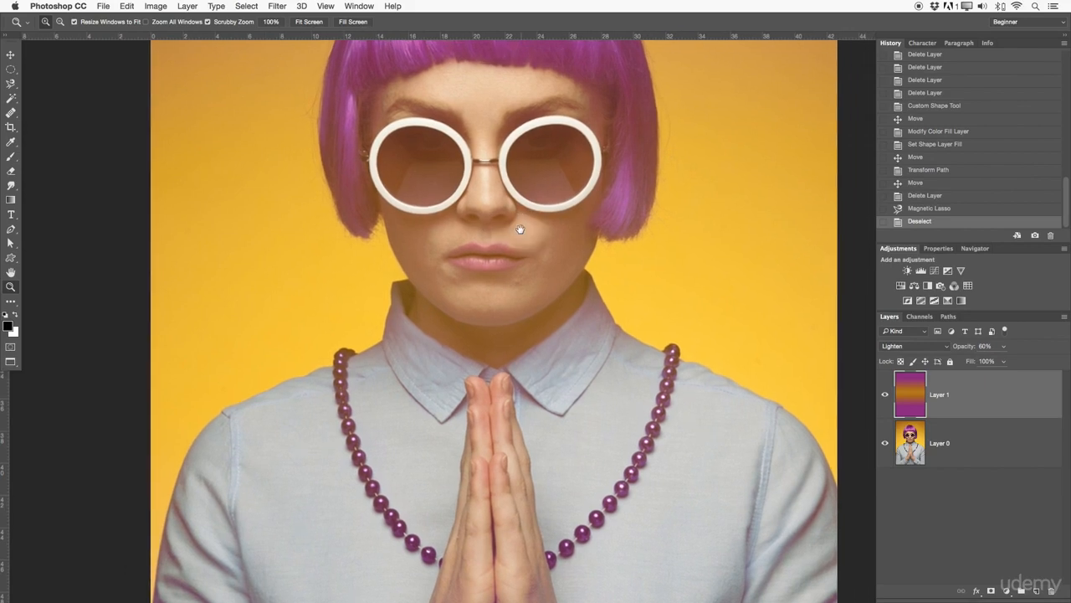
Review the active and extra tools in an enlarged Customize Toolbar dialog and accept the toolbar layout.
left_click(12, 303)
left_click(12, 303)
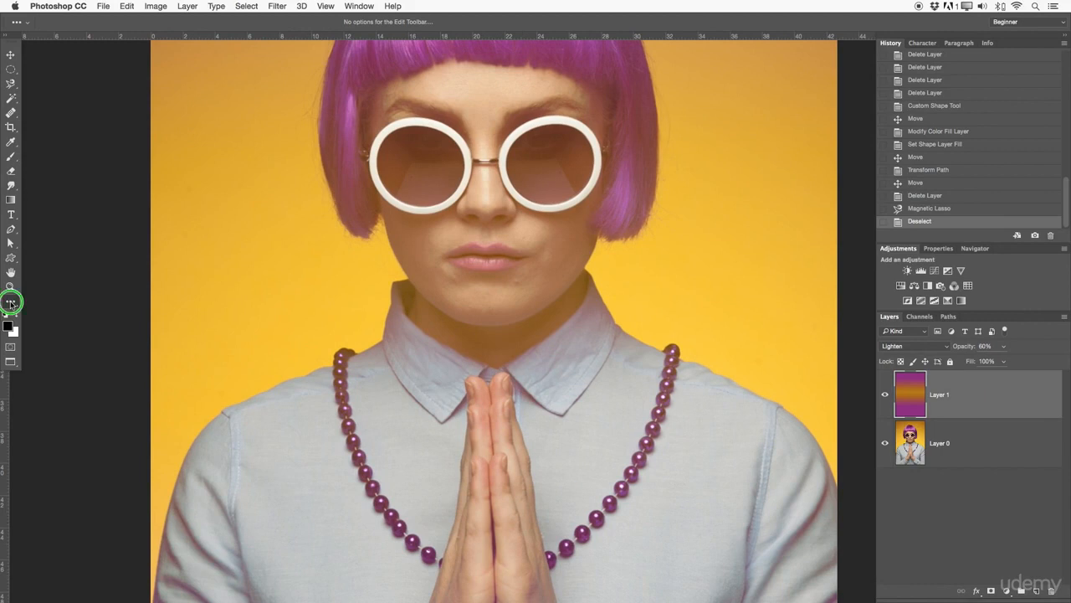
left_click(61, 279)
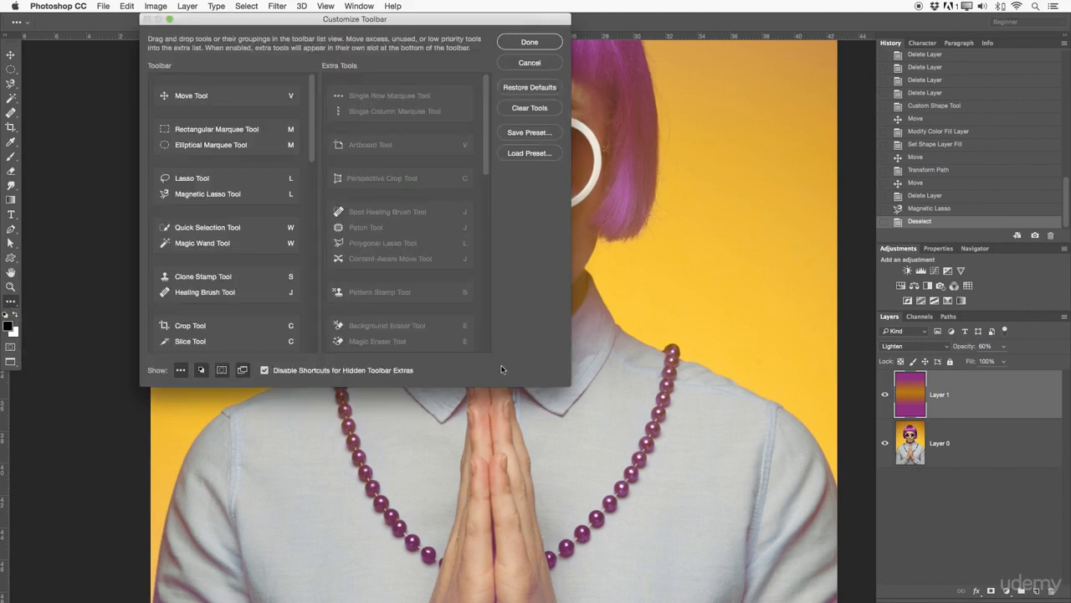
left_click_drag(562, 390, 694, 551)
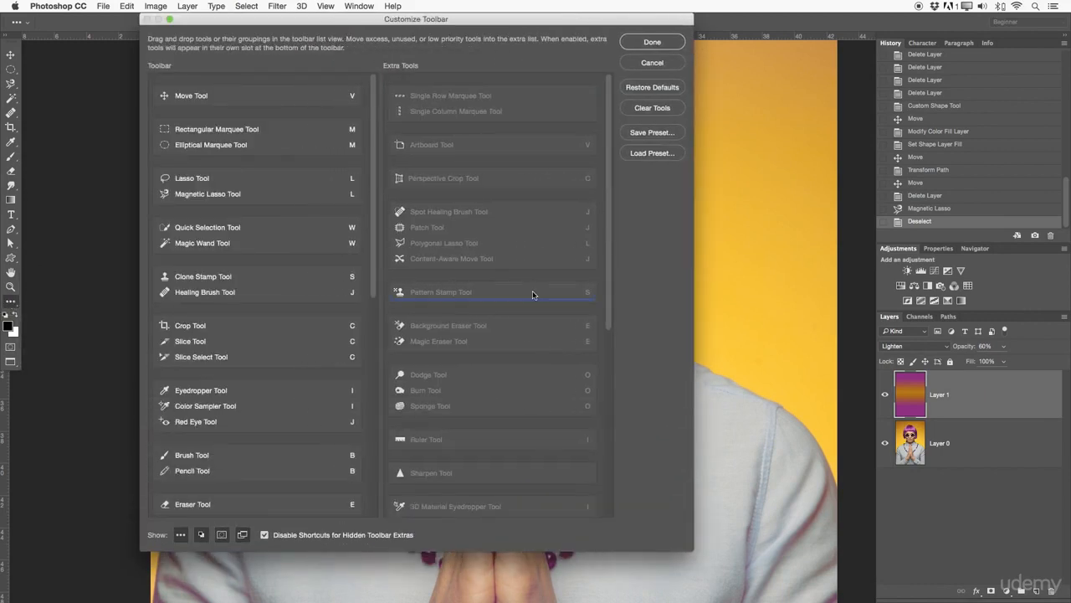
left_click_drag(610, 226, 594, 129)
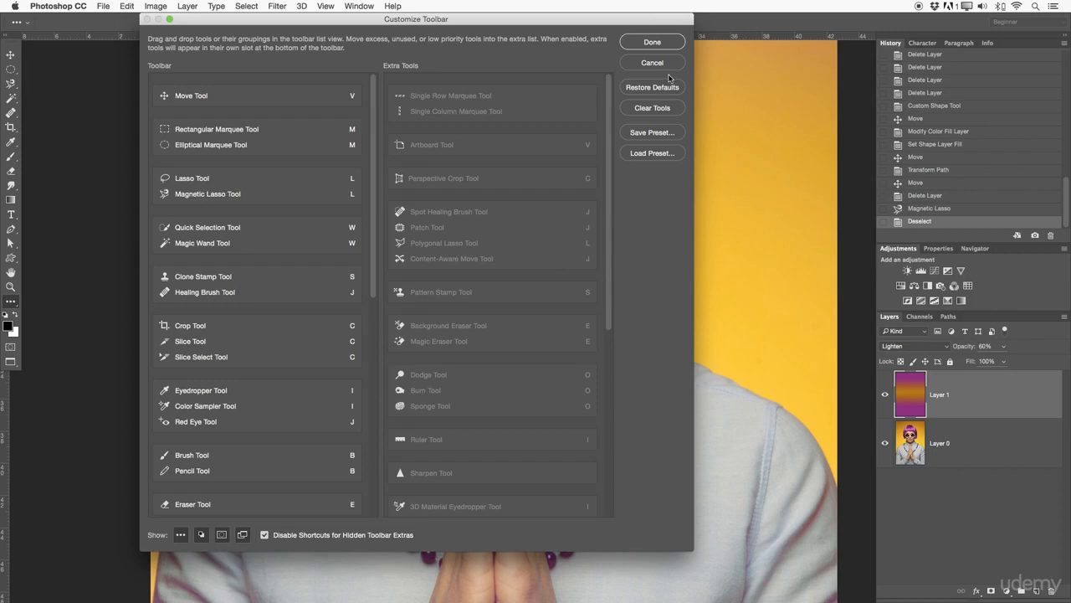
left_click(663, 46)
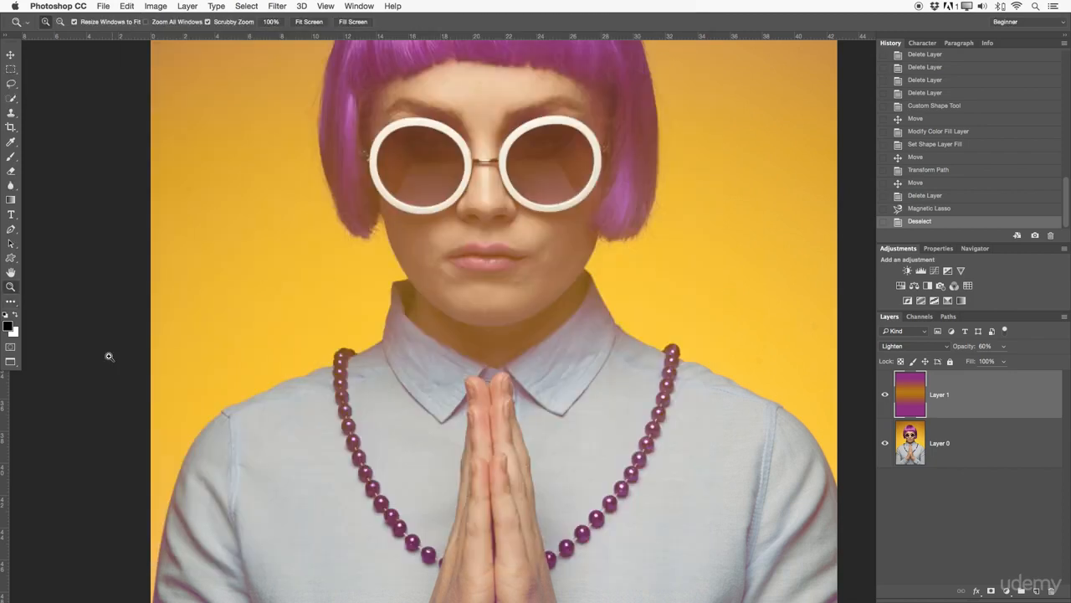
Set the foreground color to dark red, bb0000.
left_click(9, 327)
left_click_drag(725, 156, 504, 181)
left_click_drag(484, 225, 628, 237)
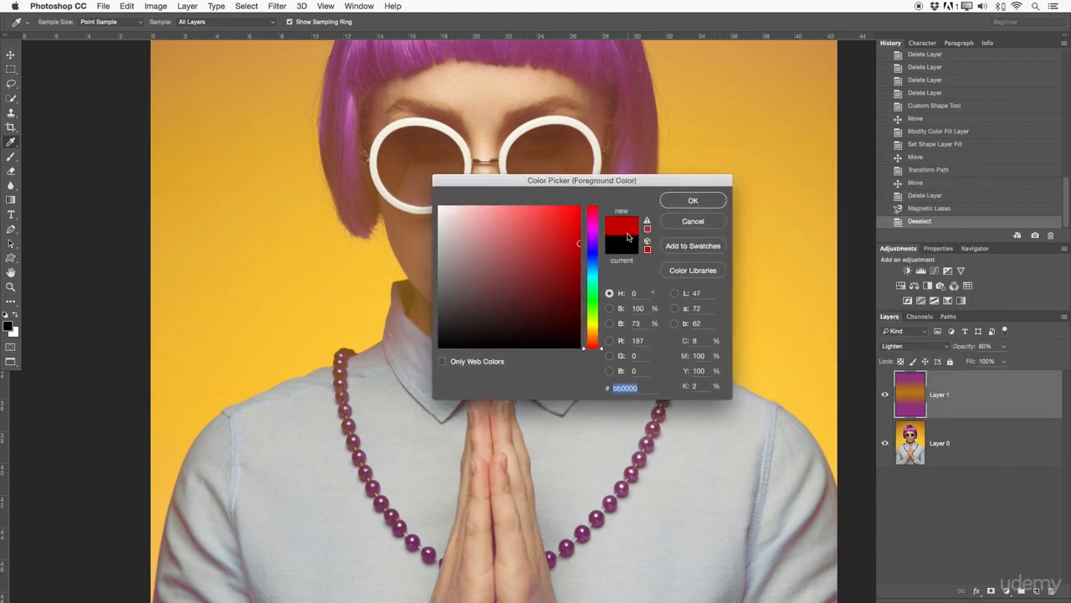
left_click(692, 199)
key("z")
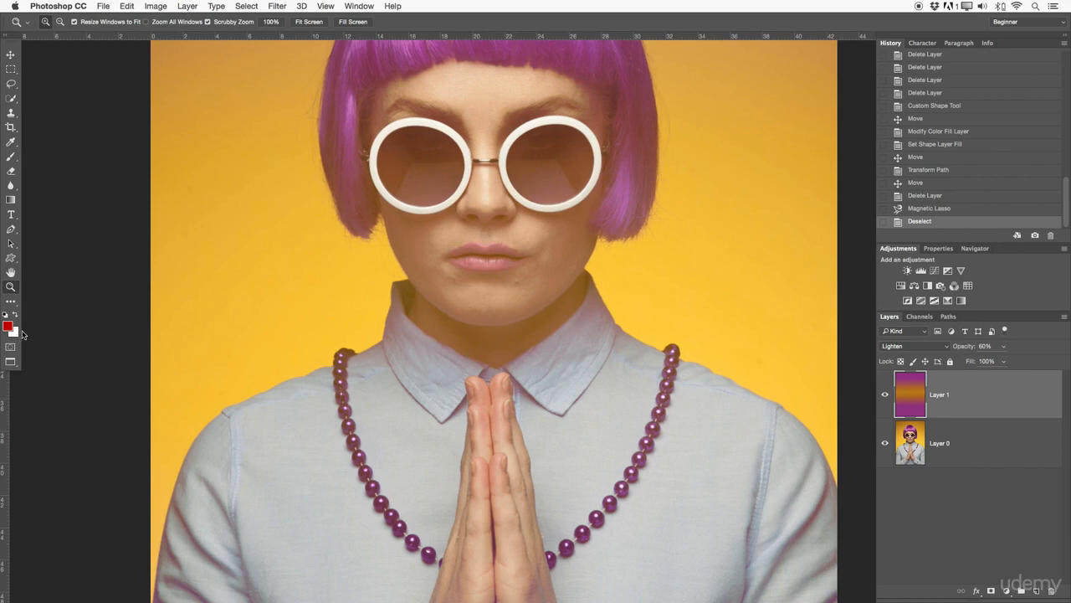
Reset the foreground and background colors to default black and white, and swap them back and forth once.
key("d")
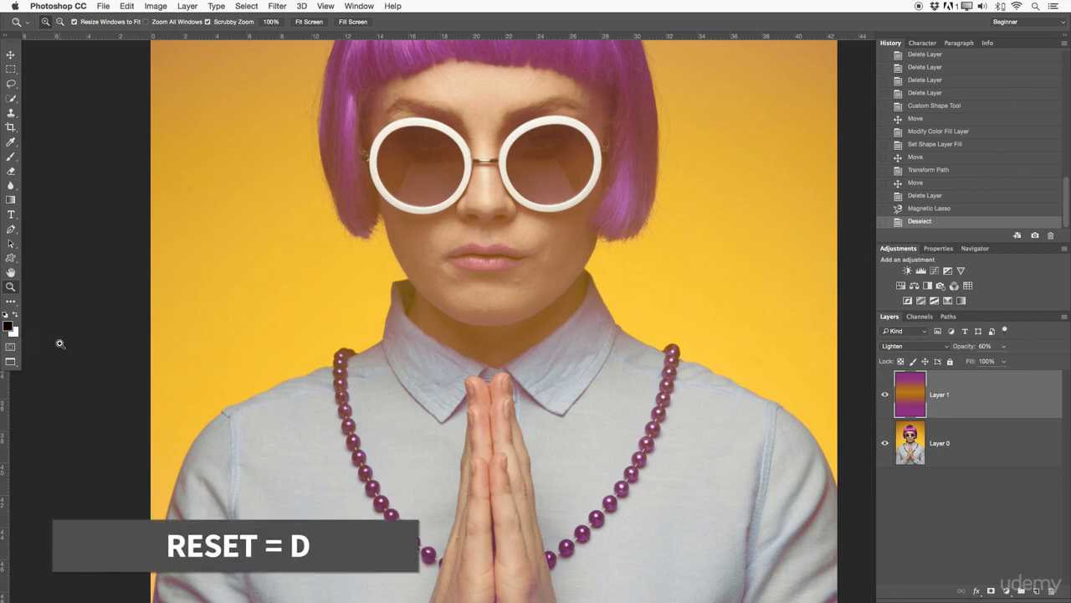
key("x")
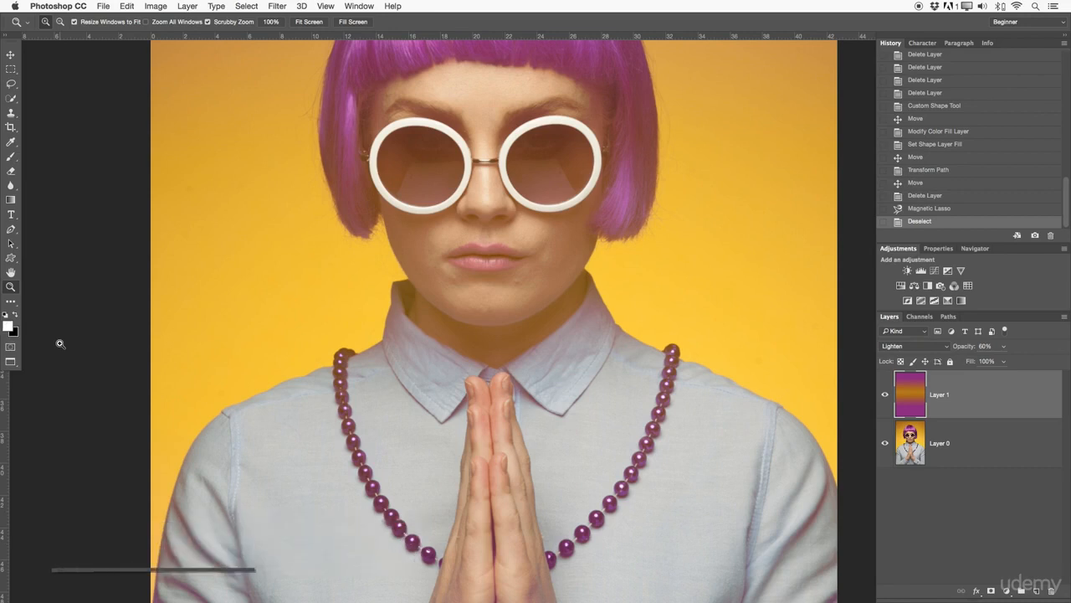
key("x")
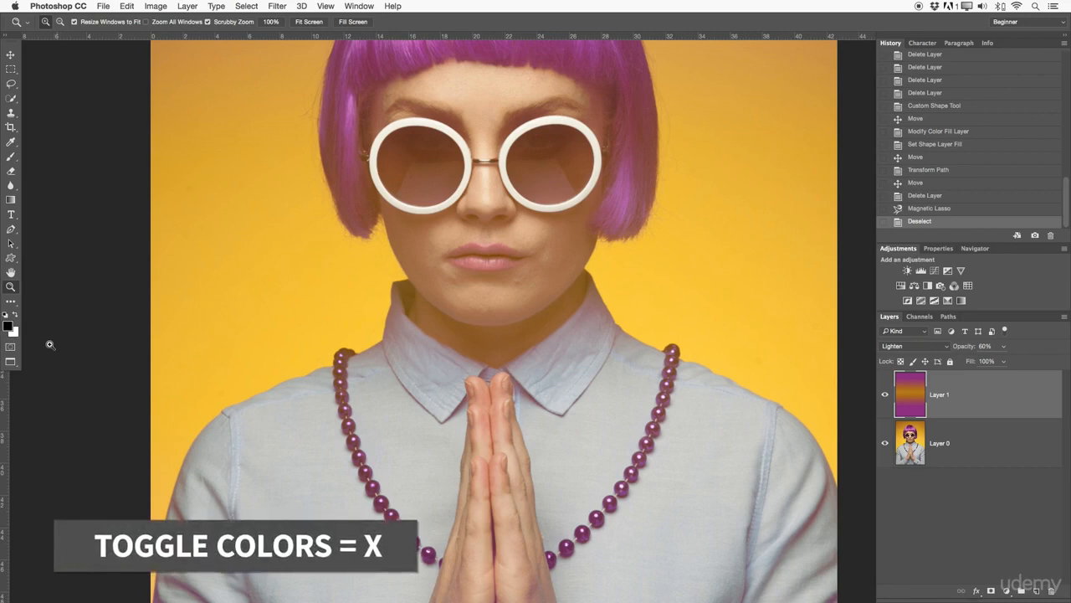
Enter Quick Mask mode and paint a first faint brush stroke over the face.
left_click(10, 347)
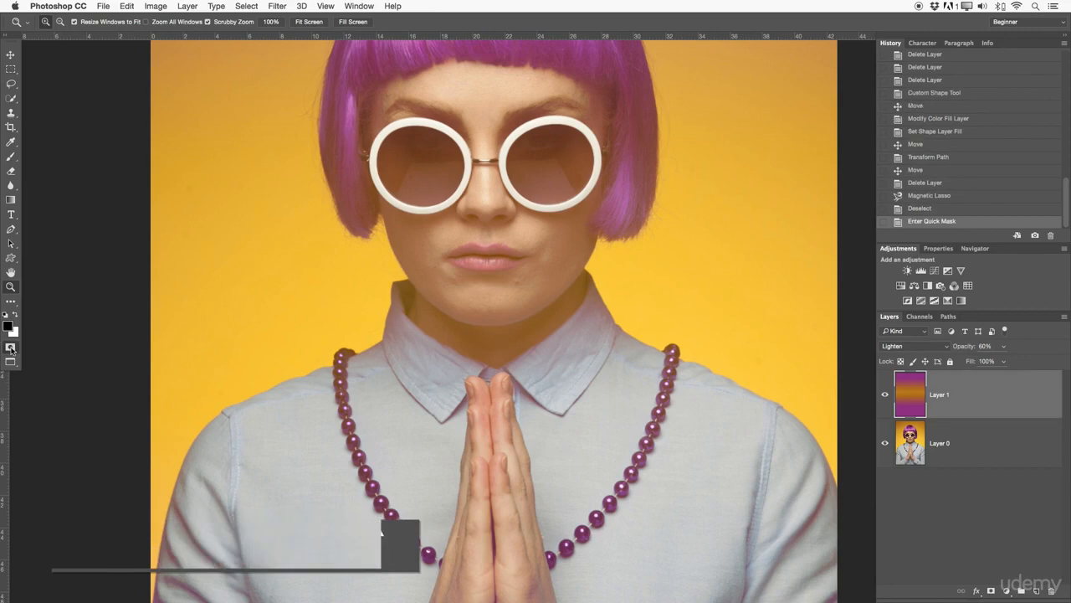
mouse_move(261, 331)
left_mouse_down()
mouse_move(442, 280)
mouse_move(252, 340)
mouse_move(262, 325)
left_mouse_up()
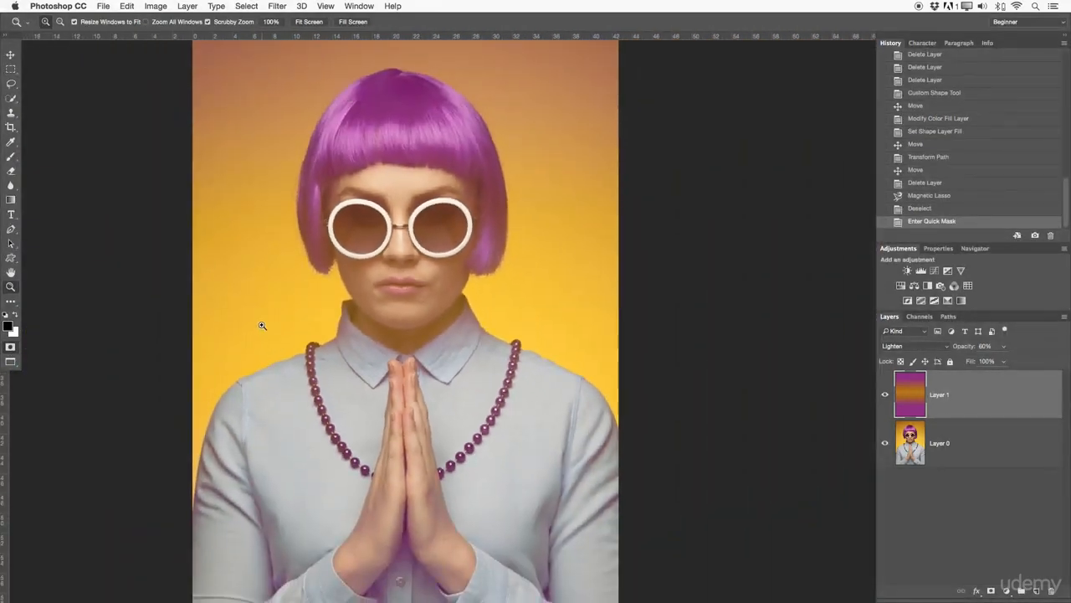
key("b")
mouse_move(424, 187)
left_mouse_down()
mouse_move(385, 308)
mouse_move(348, 282)
mouse_move(404, 201)
mouse_move(386, 340)
mouse_move(371, 229)
mouse_move(409, 267)
mouse_move(373, 235)
mouse_move(414, 295)
mouse_move(400, 199)
mouse_move(354, 194)
left_mouse_up()
Mask the whole head and collar with the brush enlarged to 1100 at 100% opacity, and exit Quick Mask to turn it into a selection.
key("bracketright")
key("bracketright")
key("bracketright")
key("bracketright")
key("bracketright")
key("bracketright")
key("bracketright")
key("bracketright")
key("Return")
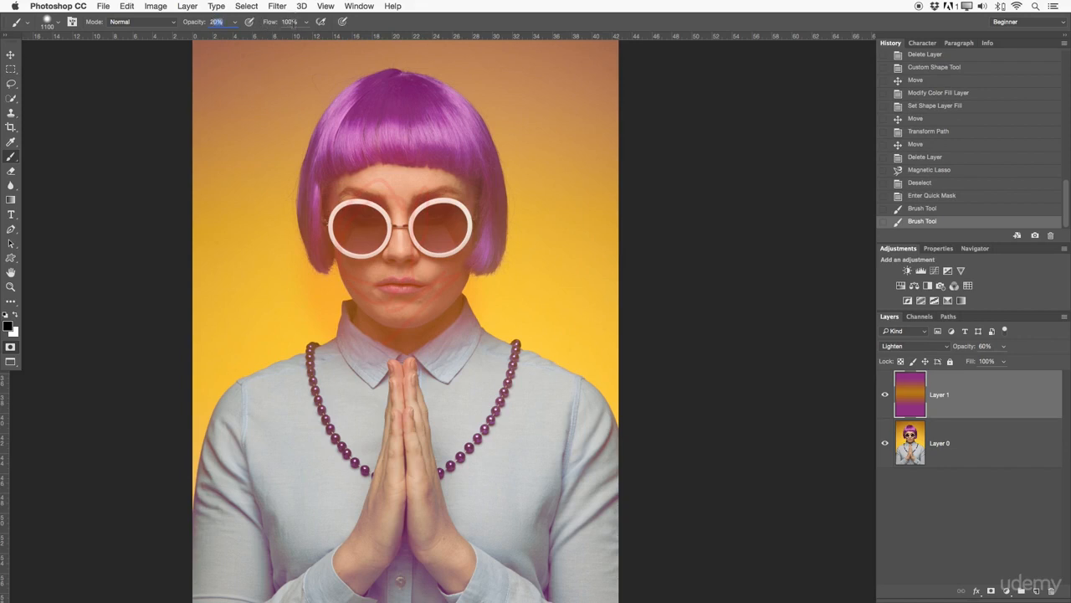
type("100")
left_click_drag(352, 167, 479, 244)
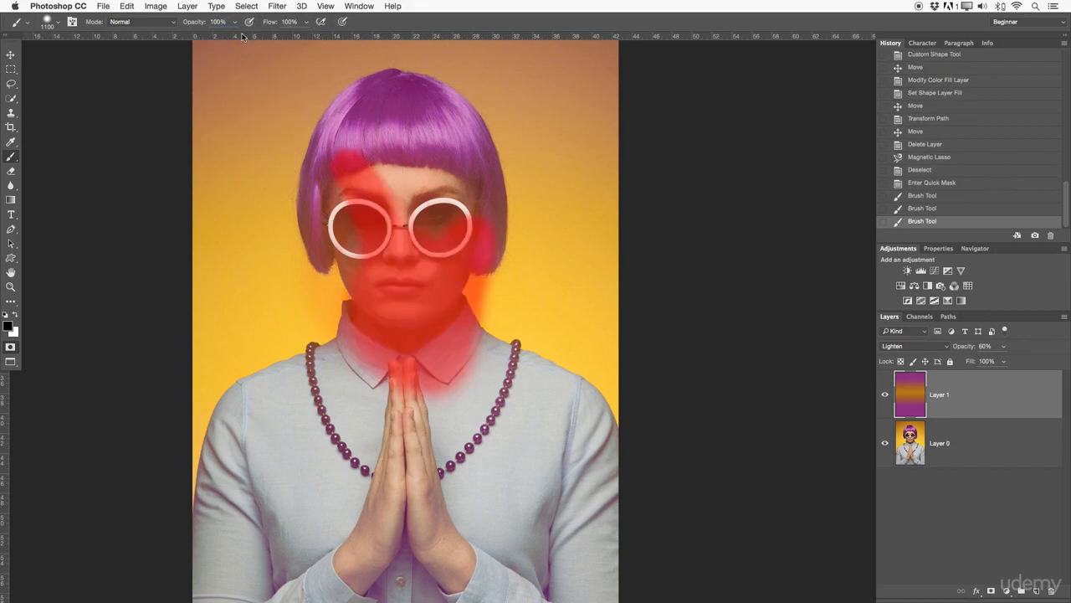
mouse_move(385, 209)
left_mouse_down()
mouse_move(478, 299)
mouse_move(287, 240)
mouse_move(526, 239)
mouse_move(477, 178)
mouse_move(536, 222)
left_mouse_up()
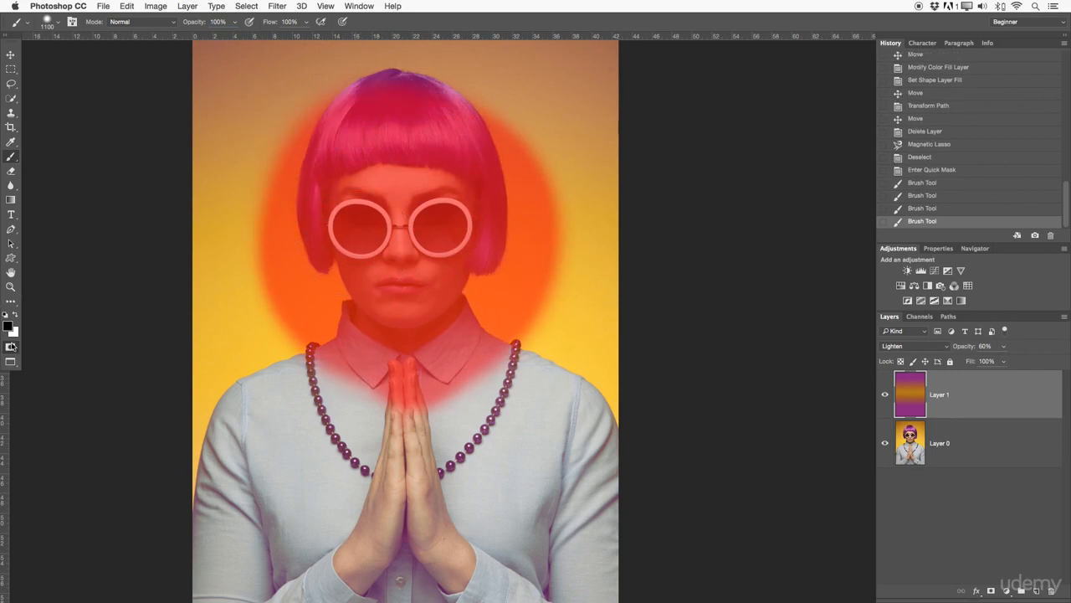
left_click(10, 347)
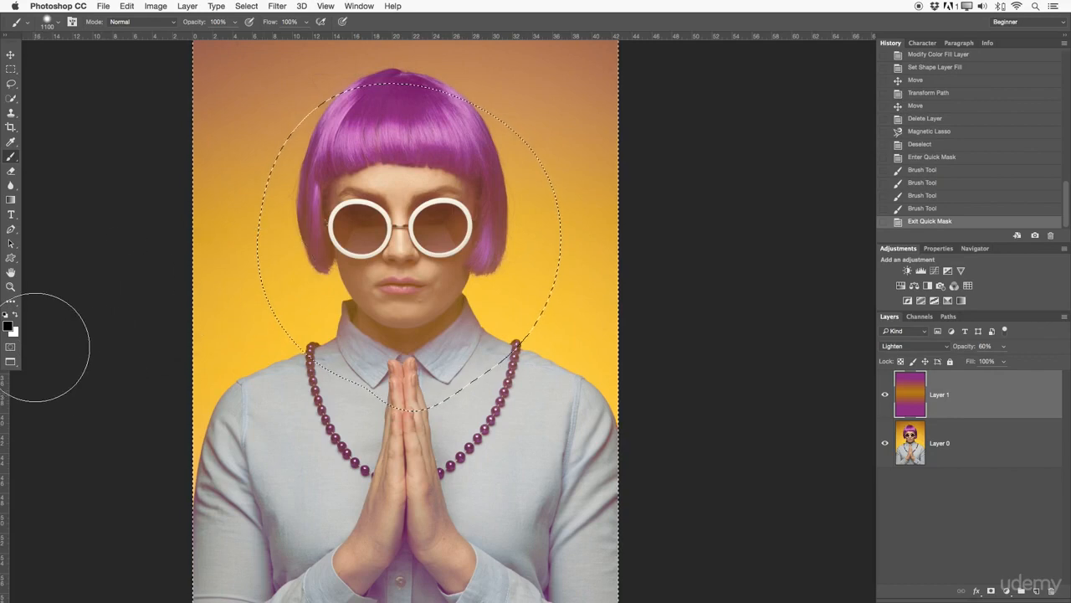
Re-enter Quick Mask mode to view the head mask on the whole portrait, exit it again and clear the selection.
left_click(10, 346)
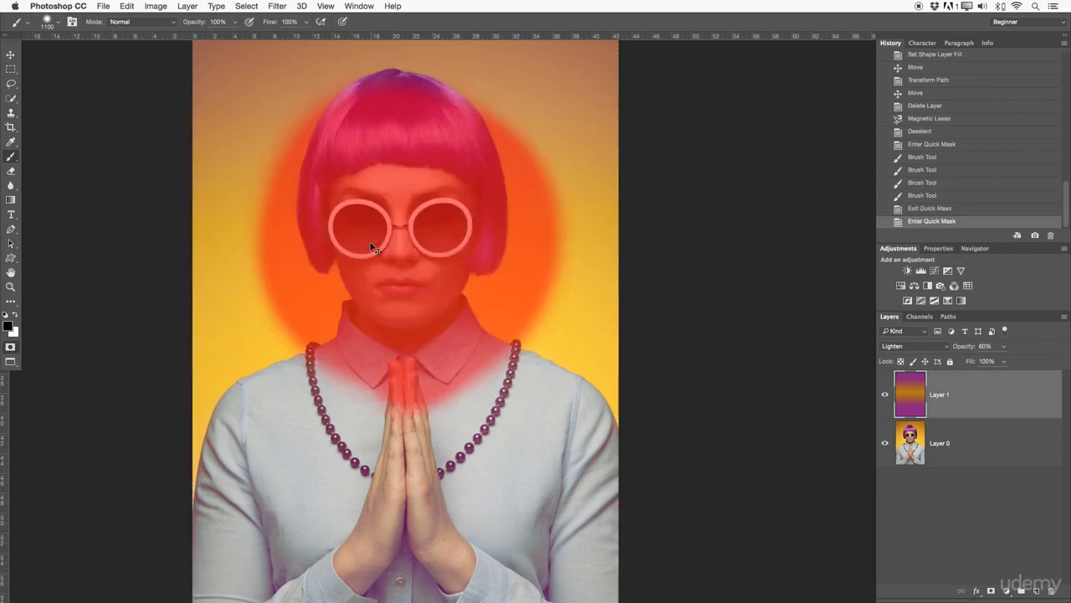
key("z")
mouse_move(377, 255)
left_mouse_down()
mouse_move(411, 268)
mouse_move(359, 255)
left_mouse_up()
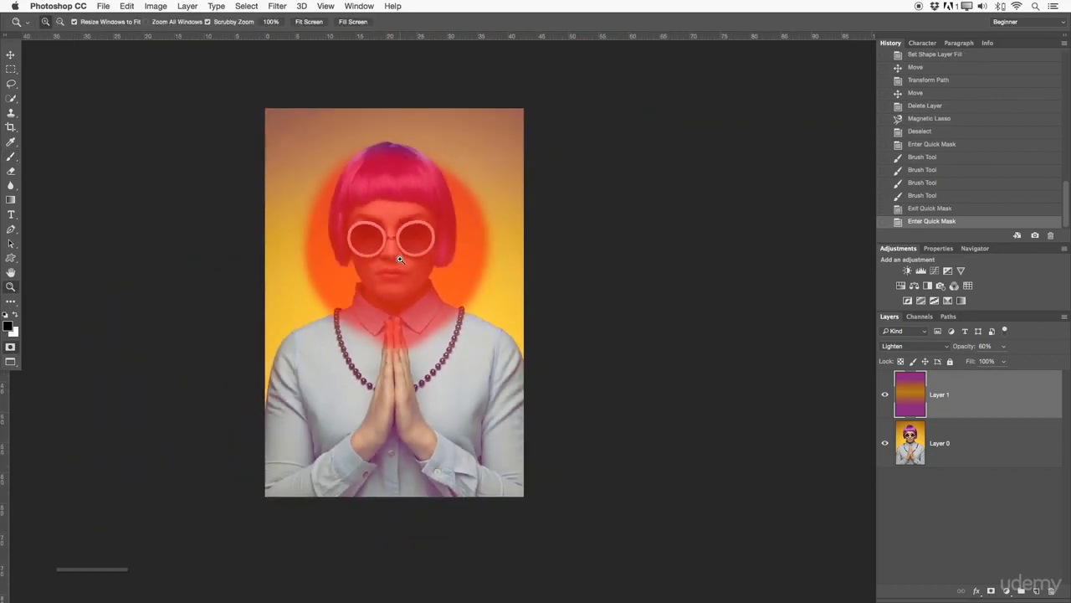
left_click(10, 345)
key("super+d")
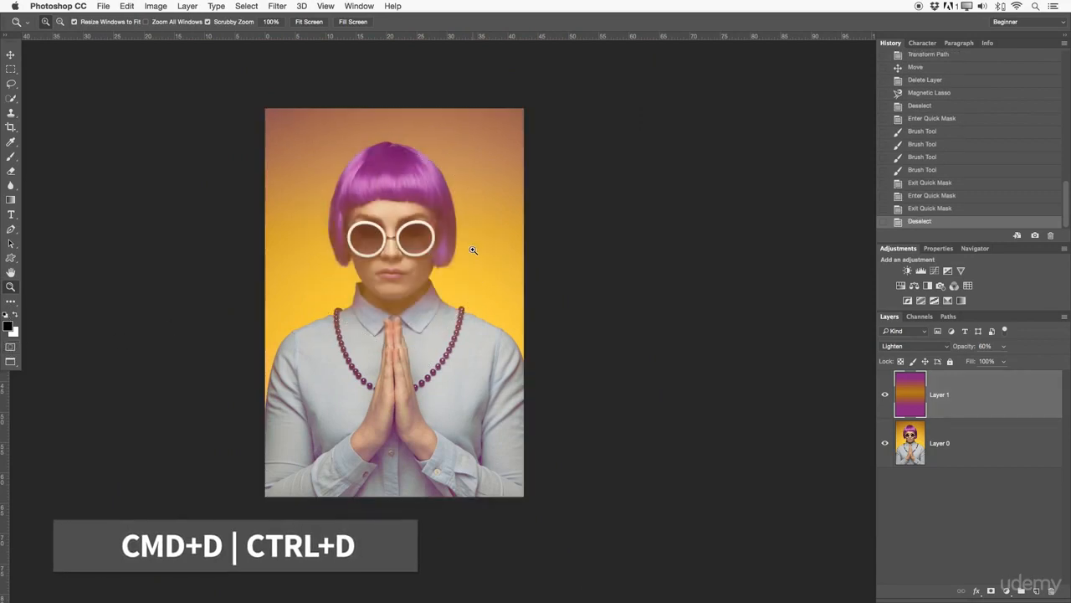
Enter Quick Mask mode again and get the Brush tool ready close up on the sunglasses lens on the image's right side.
left_click(10, 347)
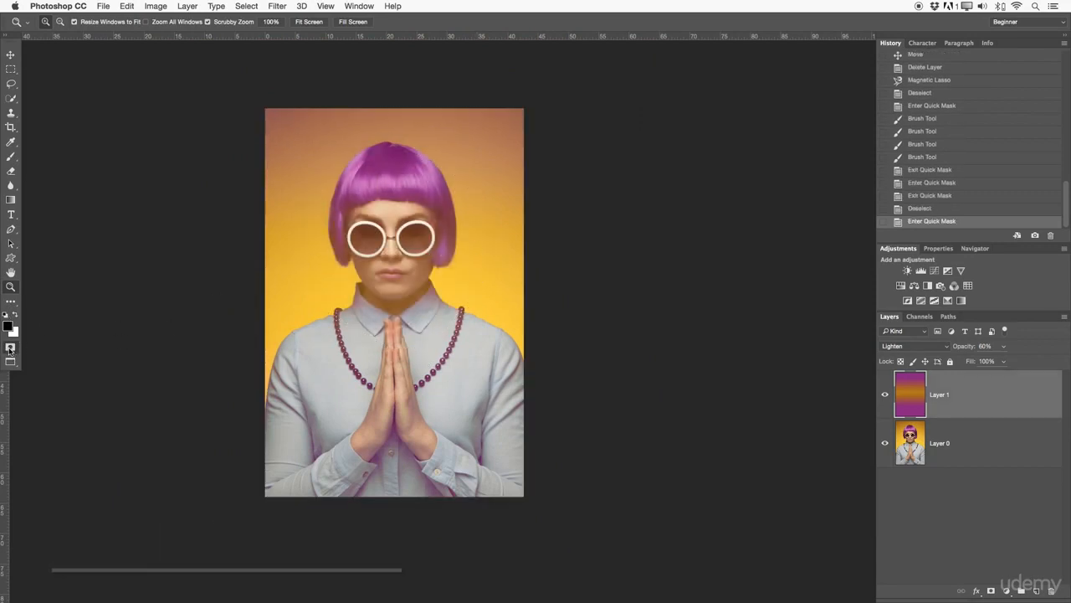
left_click(10, 159)
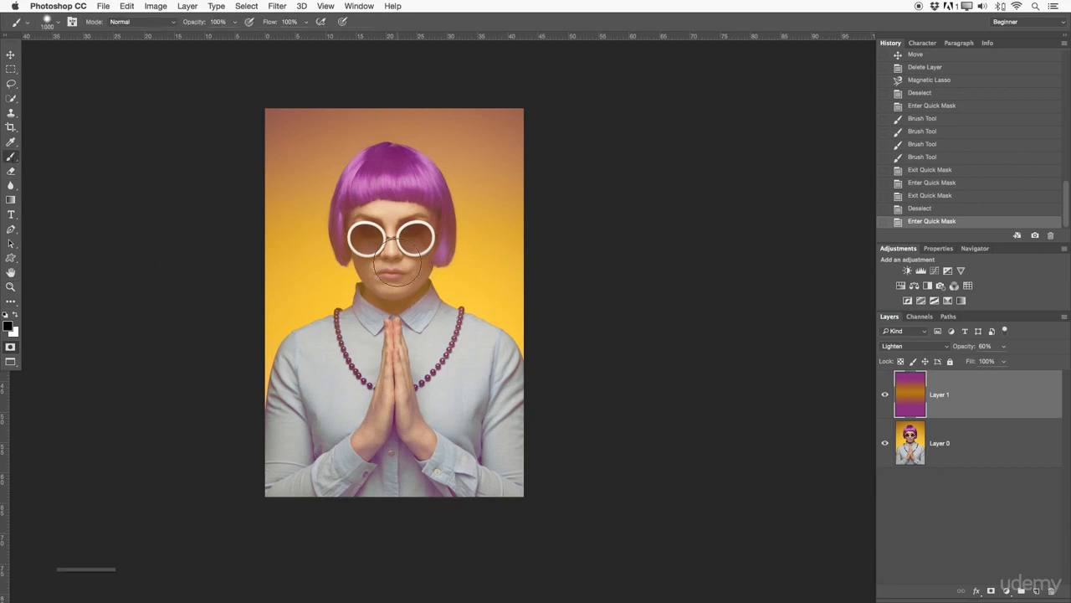
mouse_move(387, 281)
left_mouse_down()
mouse_move(449, 282)
mouse_move(435, 148)
mouse_move(431, 392)
left_mouse_up()
left_click_drag(401, 259, 617, 299)
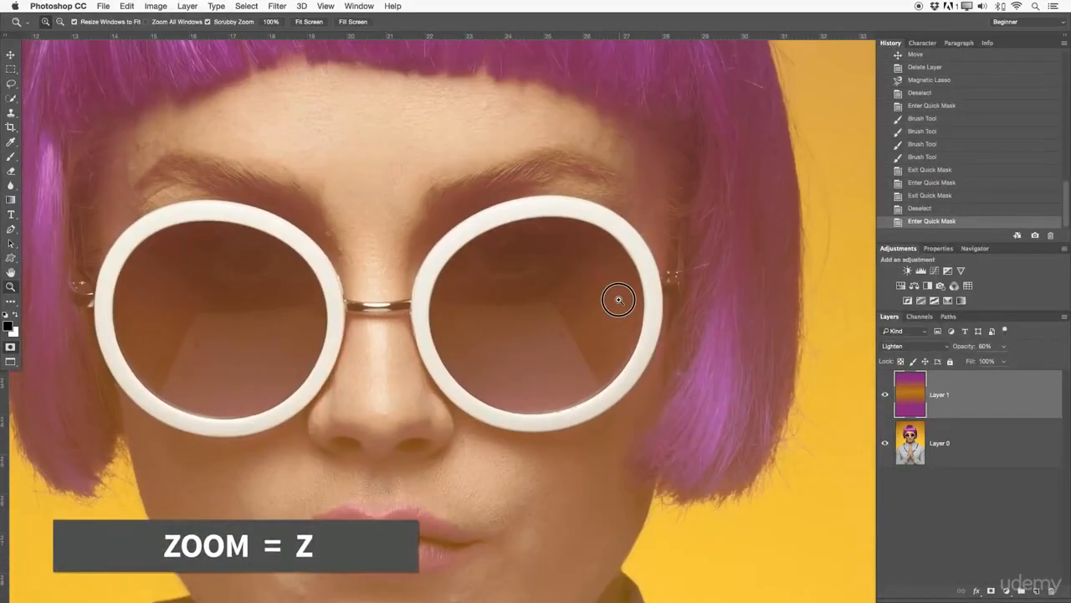
left_click(614, 313)
key("b")
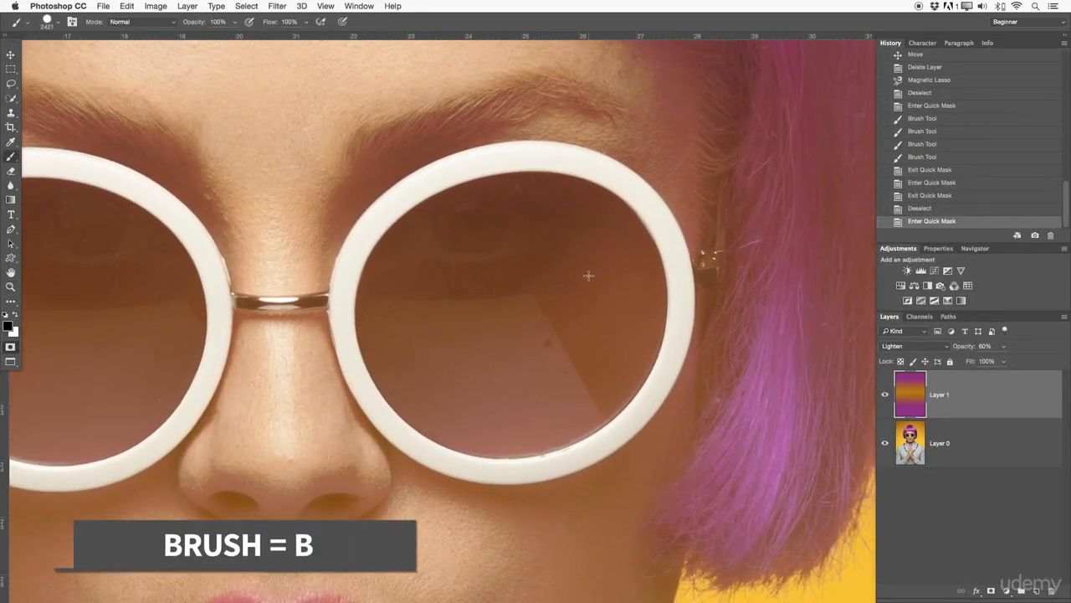
Reduce the brush size to 125 so the tip fits well inside the lens.
mouse_move(580, 273)
left_mouse_down()
mouse_move(418, 259)
mouse_move(201, 302)
left_mouse_up()
left_click_drag(576, 343, 345, 353)
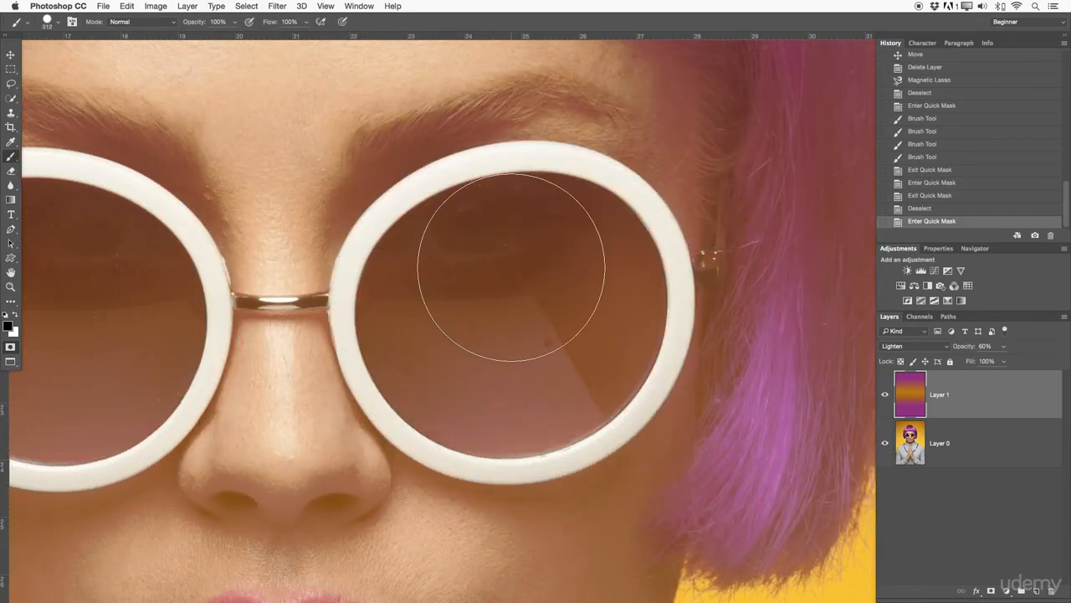
key("[")
key("[")
key("[")
key("[")
key("[")
key("[")
Paint the mask over the entire right-side sunglasses lens, and exit Quick Mask to turn it into a selection.
mouse_move(530, 257)
left_mouse_down()
mouse_move(482, 213)
mouse_move(445, 226)
mouse_move(403, 263)
mouse_move(393, 311)
mouse_move(410, 347)
mouse_move(456, 391)
mouse_move(621, 294)
mouse_move(509, 272)
mouse_move(472, 217)
mouse_move(507, 276)
mouse_move(514, 254)
mouse_move(561, 259)
mouse_move(567, 247)
mouse_move(513, 216)
mouse_move(553, 206)
mouse_move(495, 205)
mouse_move(564, 210)
mouse_move(624, 248)
mouse_move(630, 296)
mouse_move(604, 376)
mouse_move(632, 307)
mouse_move(599, 383)
mouse_move(531, 423)
mouse_move(476, 416)
mouse_move(393, 366)
mouse_move(386, 311)
mouse_move(399, 369)
mouse_move(455, 408)
mouse_move(444, 409)
mouse_move(504, 429)
mouse_move(570, 403)
mouse_move(588, 376)
mouse_move(561, 413)
mouse_move(528, 424)
mouse_move(577, 410)
mouse_move(568, 302)
left_mouse_up()
mouse_move(394, 282)
left_mouse_down()
mouse_move(441, 209)
mouse_move(487, 192)
mouse_move(506, 201)
mouse_move(425, 227)
mouse_move(388, 278)
mouse_move(433, 338)
mouse_move(468, 237)
mouse_move(517, 200)
mouse_move(558, 195)
mouse_move(589, 214)
left_mouse_up()
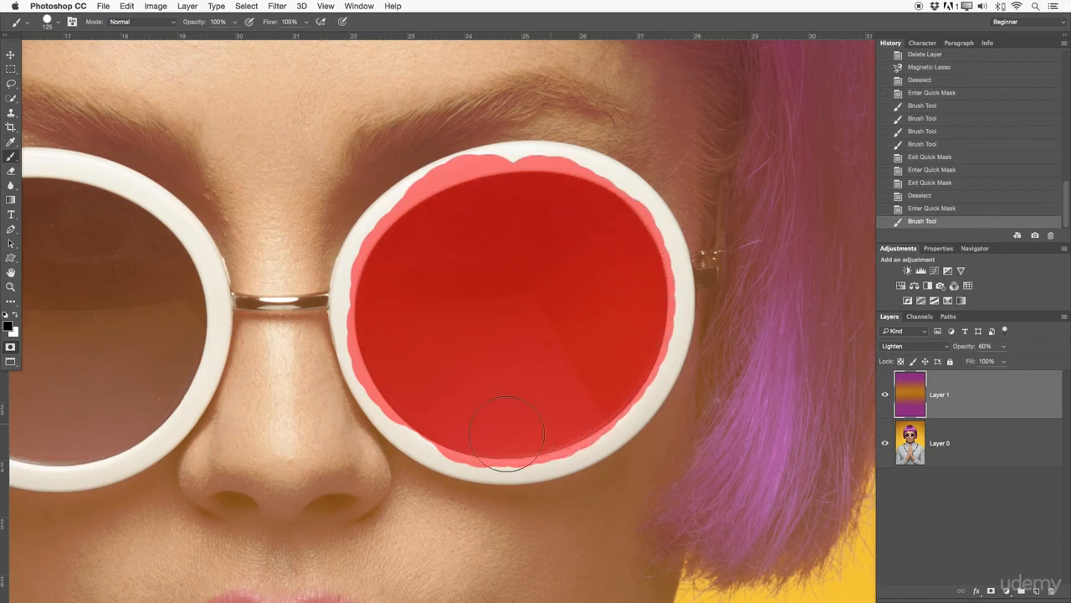
left_click_drag(383, 312, 392, 293)
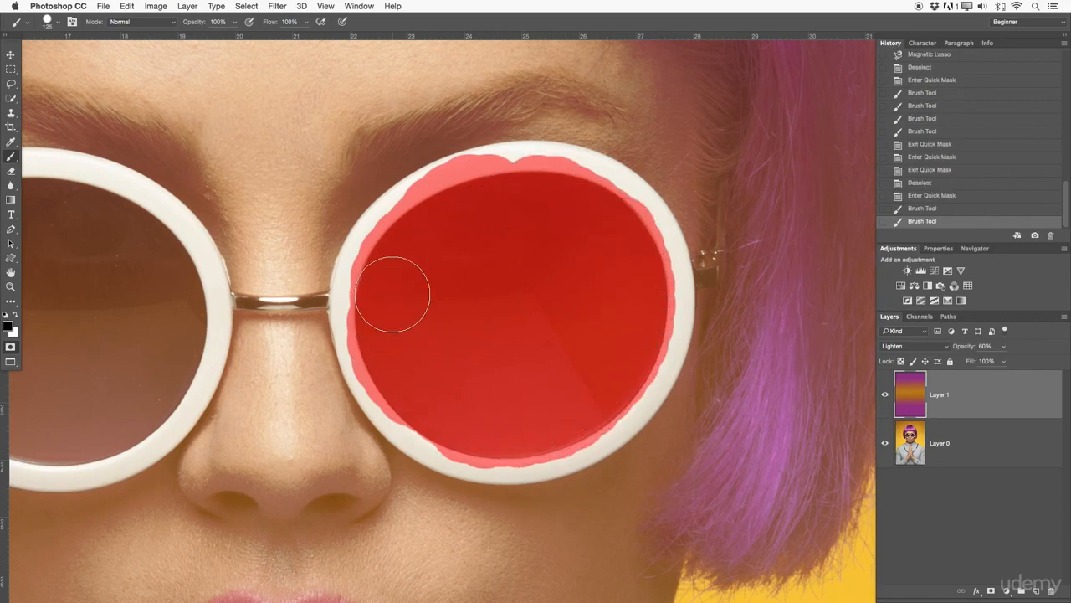
mouse_move(446, 419)
left_mouse_down()
mouse_move(480, 396)
mouse_move(486, 337)
left_mouse_up()
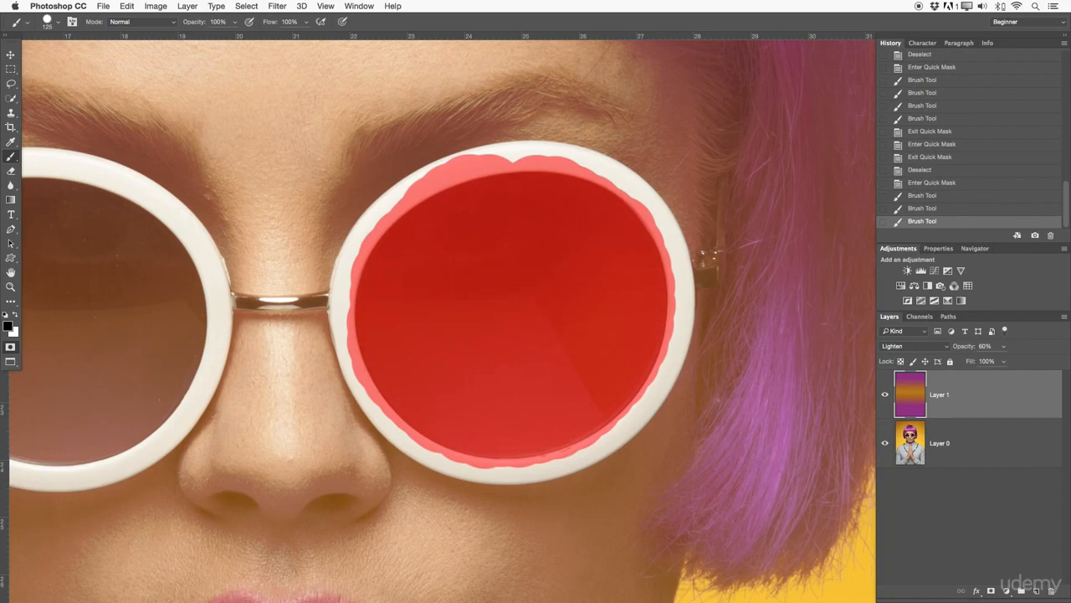
left_click(10, 347)
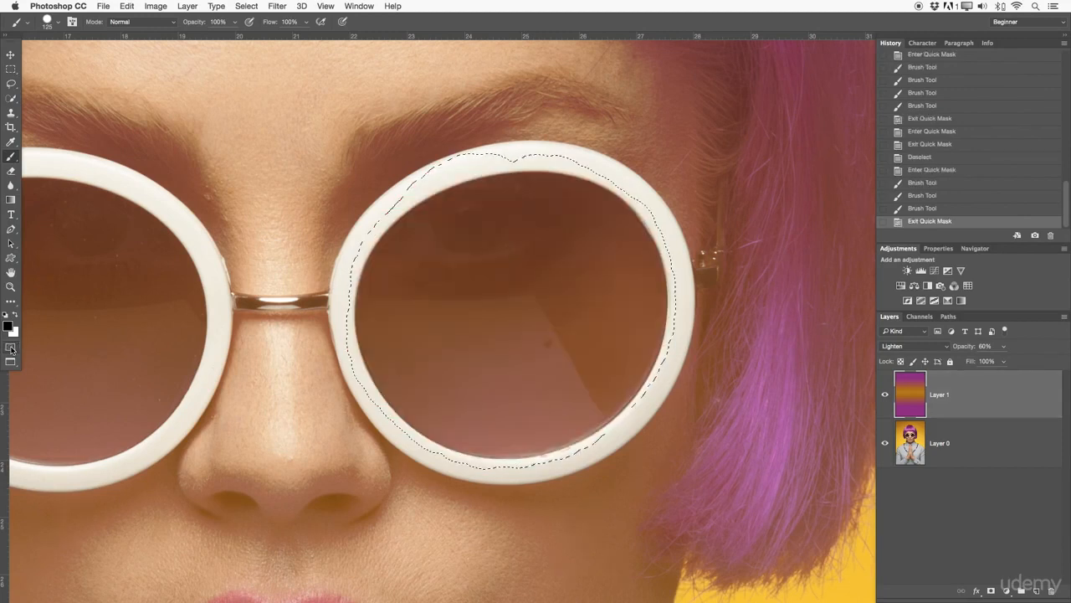
Add a new empty layer above Layer 1 and clear the lens selection.
key("z")
left_click(587, 275, "alt")
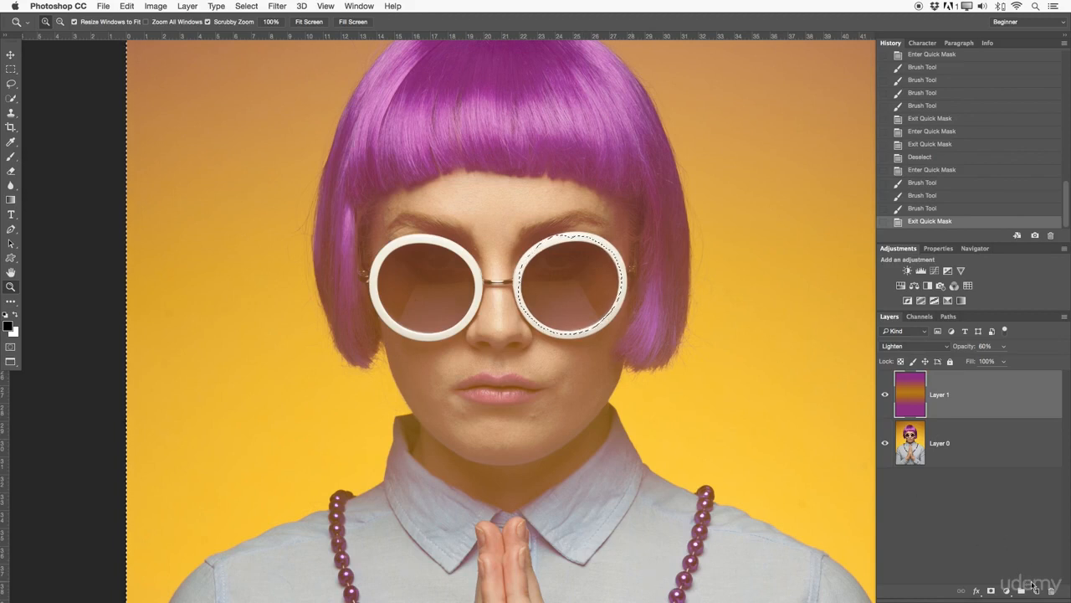
left_click(1036, 591)
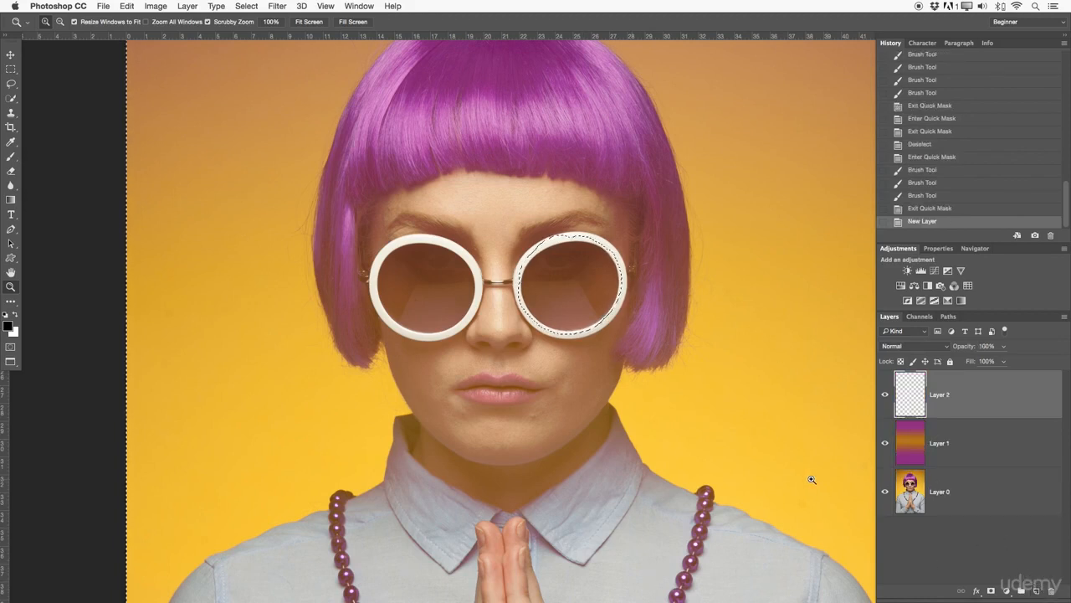
key("super+d")
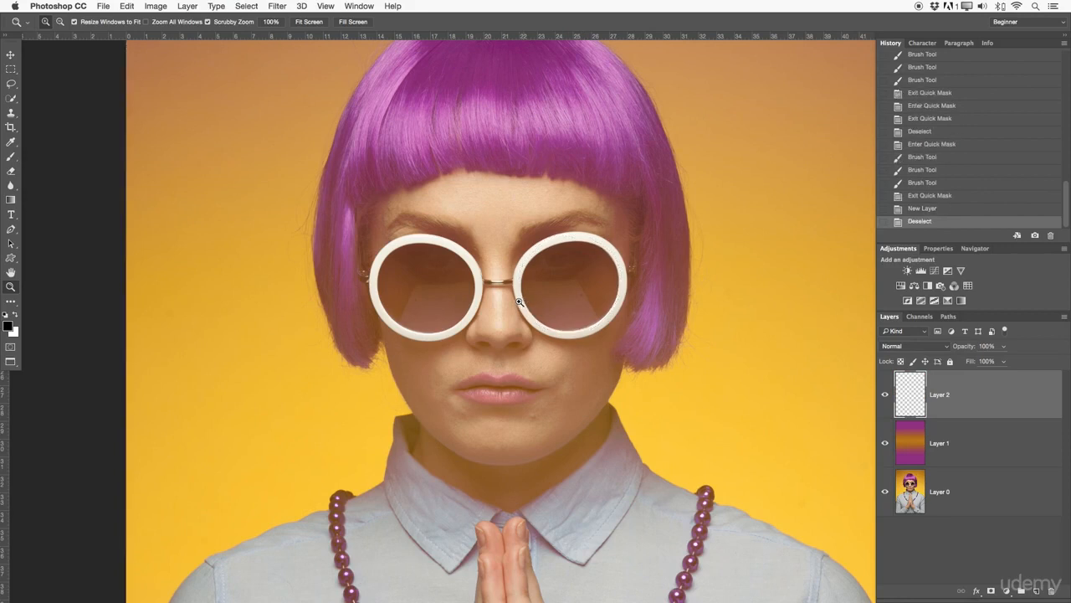
Bring most of the portrait back into view and switch Quick Mask mode on and off once.
left_click_drag(509, 281, 471, 276)
left_click_drag(564, 290, 501, 243)
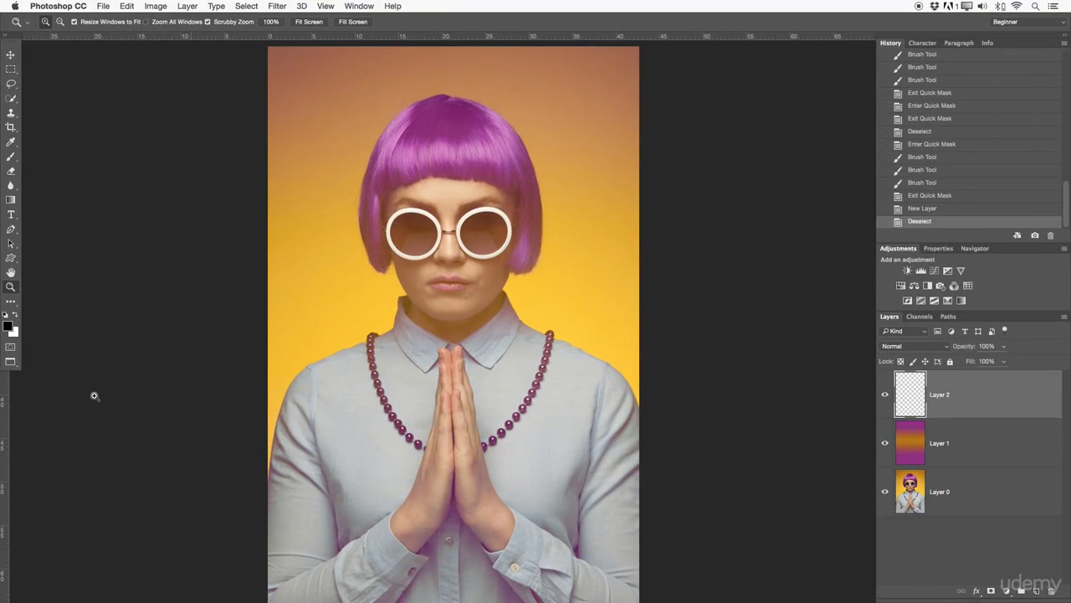
left_click(10, 345)
left_click(12, 347)
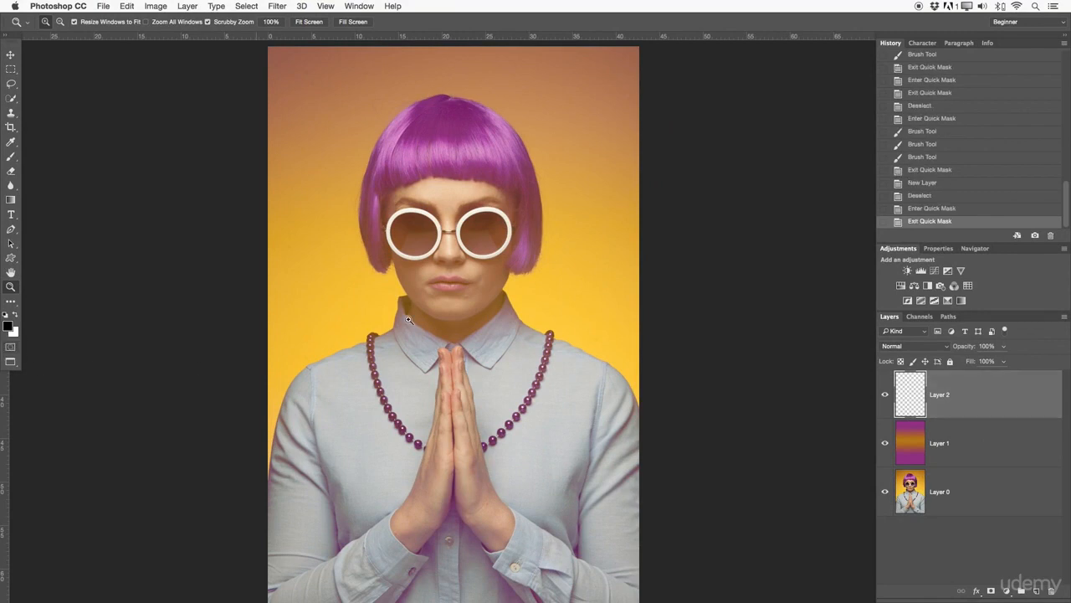
Cycle the screen mode from Full Screen Mode through standard to full screen with menu bar, showing the whole portrait.
left_click(11, 364)
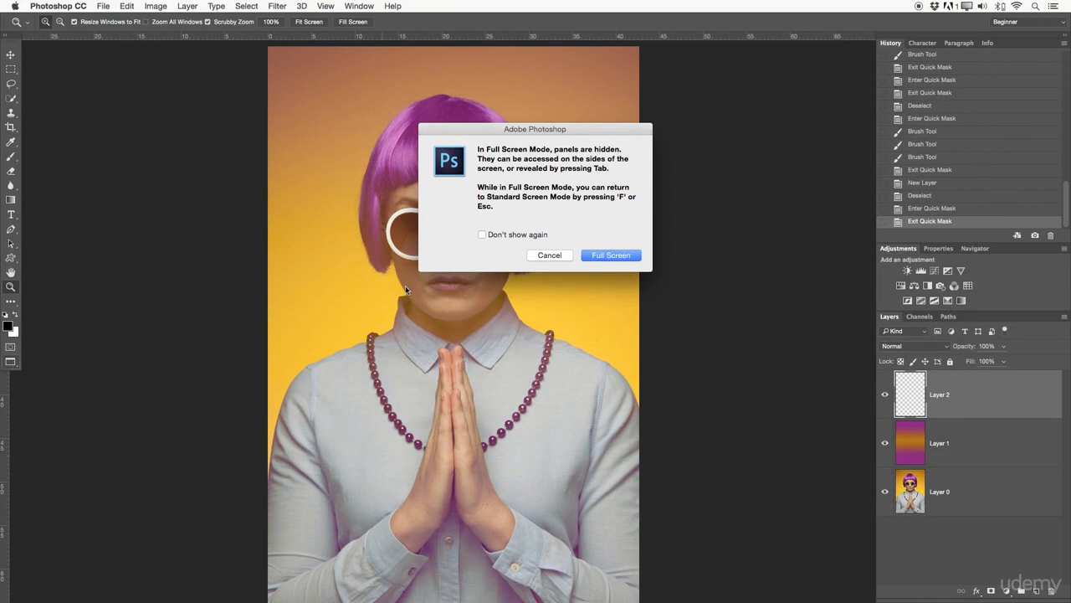
left_click(611, 255)
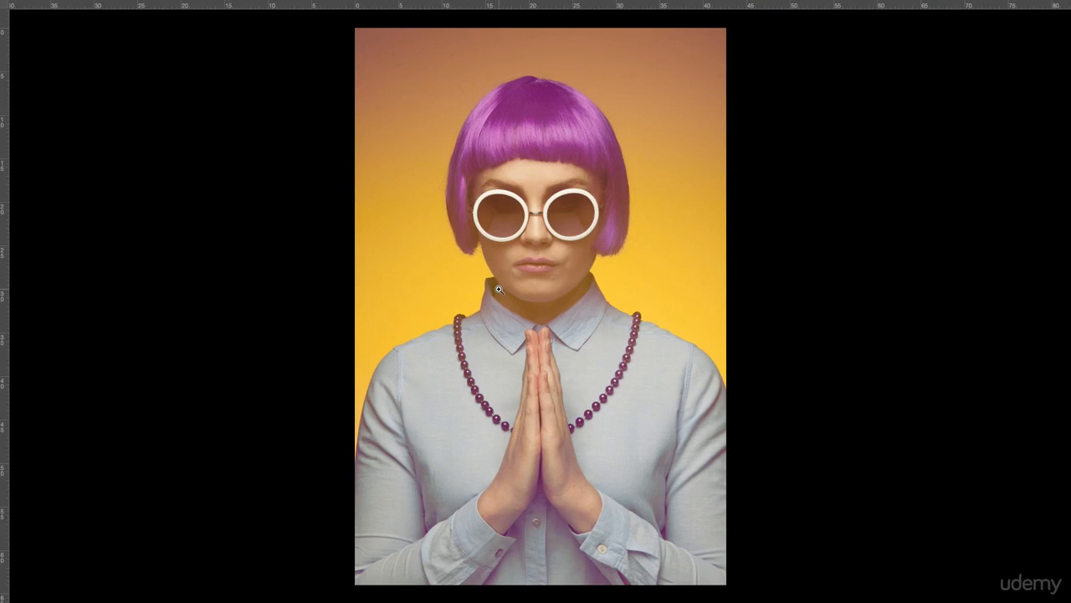
key("Escape")
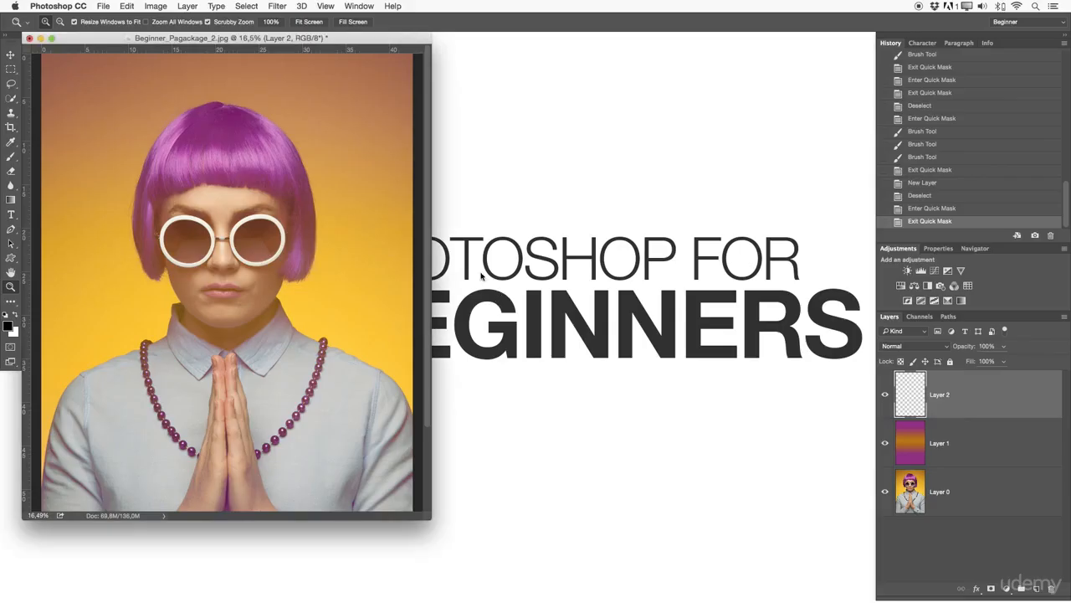
key("f")
mouse_move(498, 280)
left_mouse_down()
mouse_move(474, 277)
mouse_move(491, 286)
left_mouse_up()
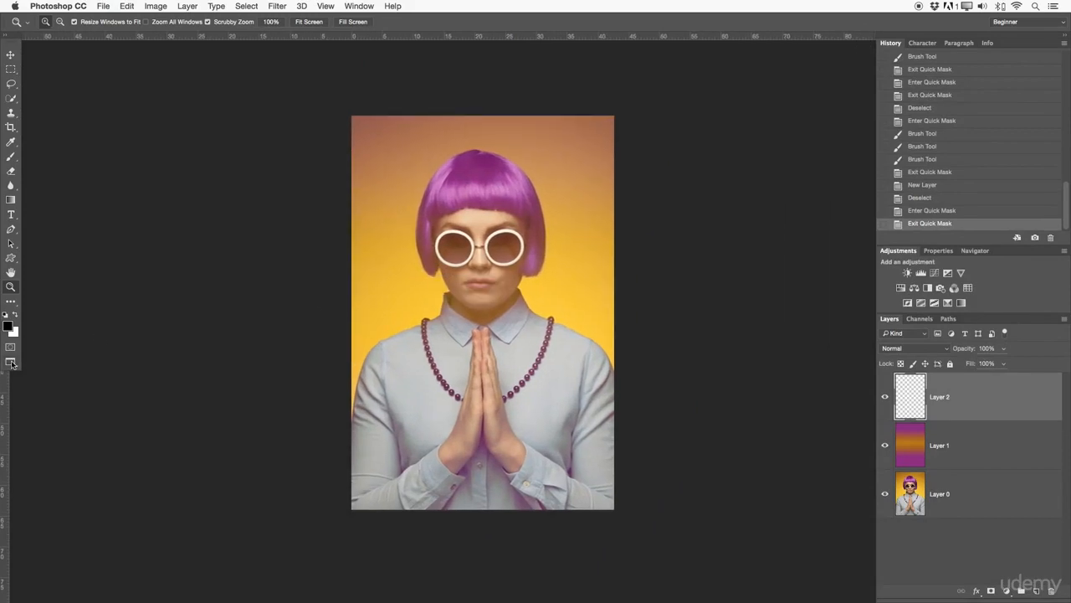
Look through the Window commands and cycle the screen mode through full screen back to the standard floating window.
left_click(360, 6)
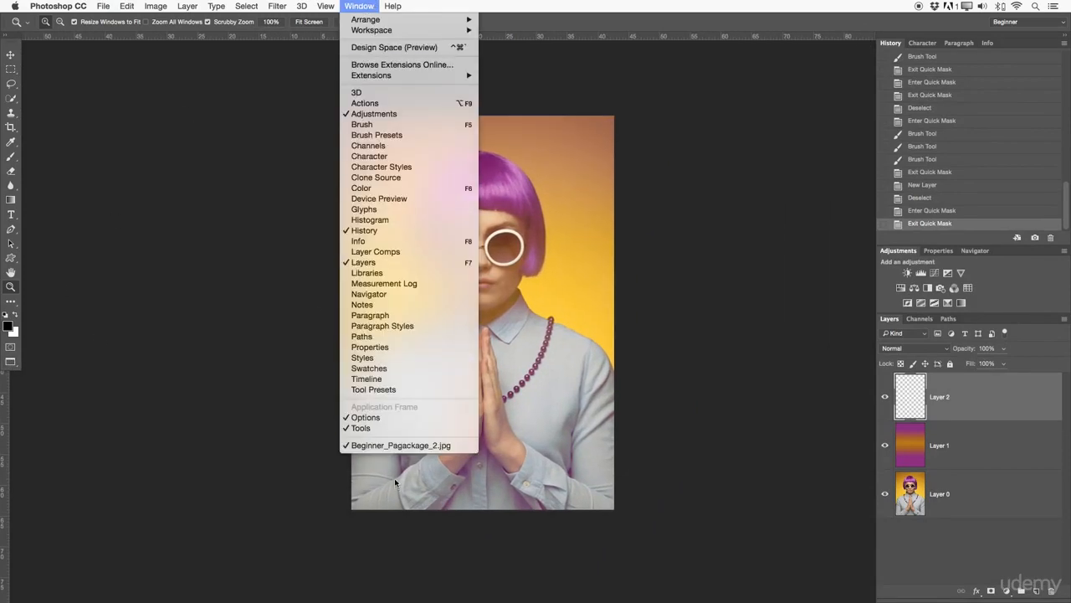
left_click(390, 412)
key("f")
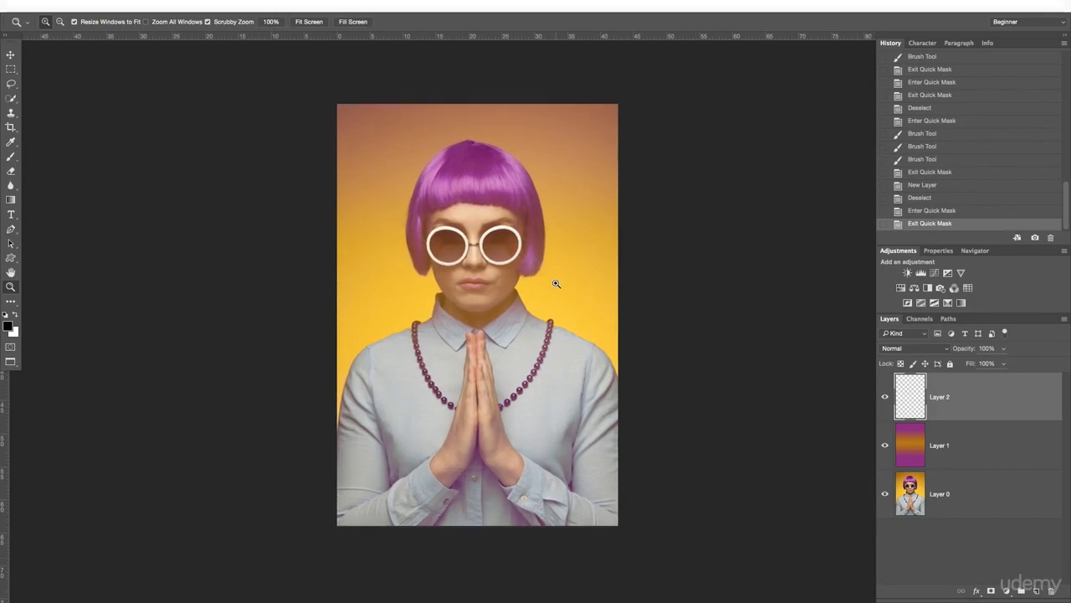
key("f")
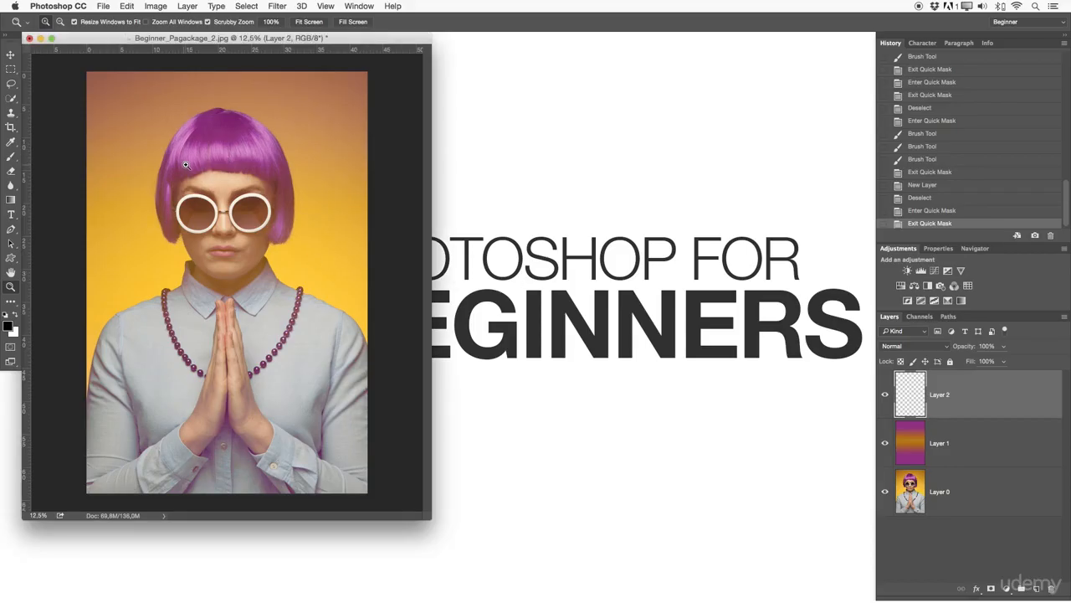
Look at the File commands, switch back to full screen mode with menu bar and enlarge the portrait slightly.
left_click(103, 6)
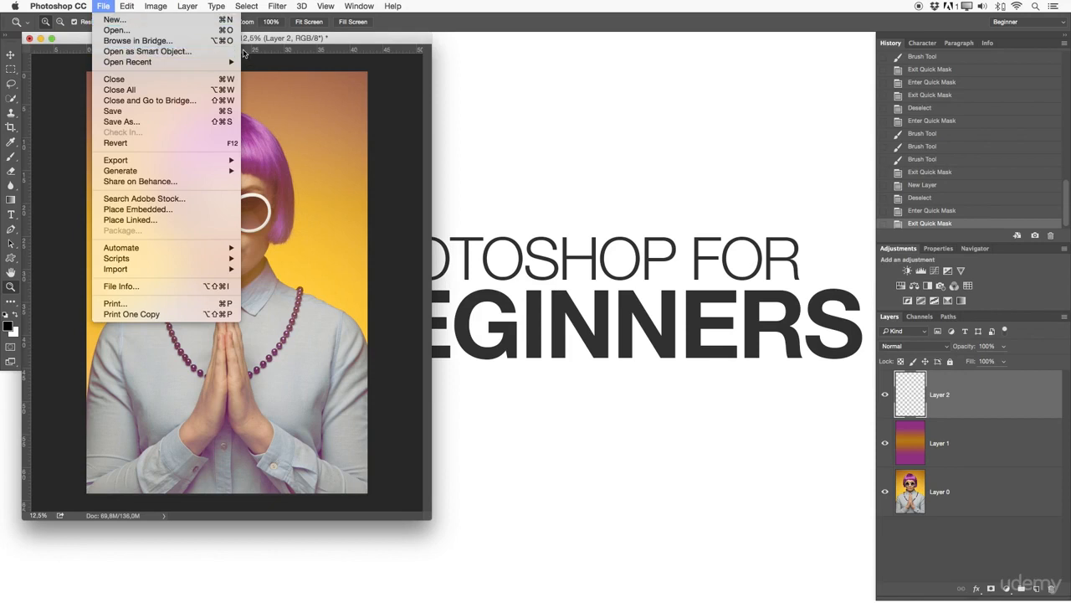
left_click(387, 92)
key("f")
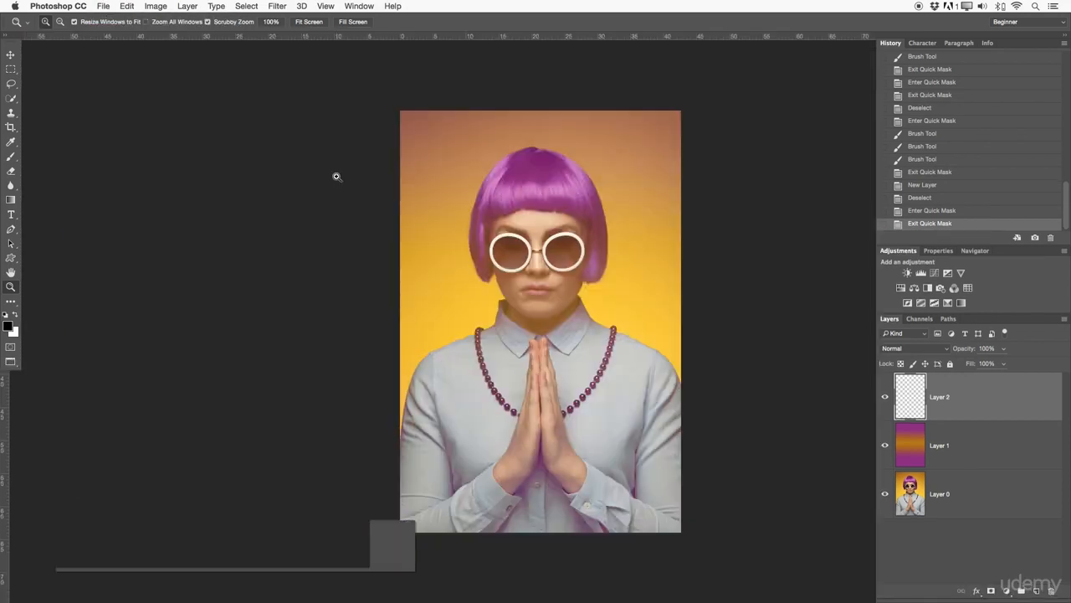
left_click_drag(533, 306, 557, 303)
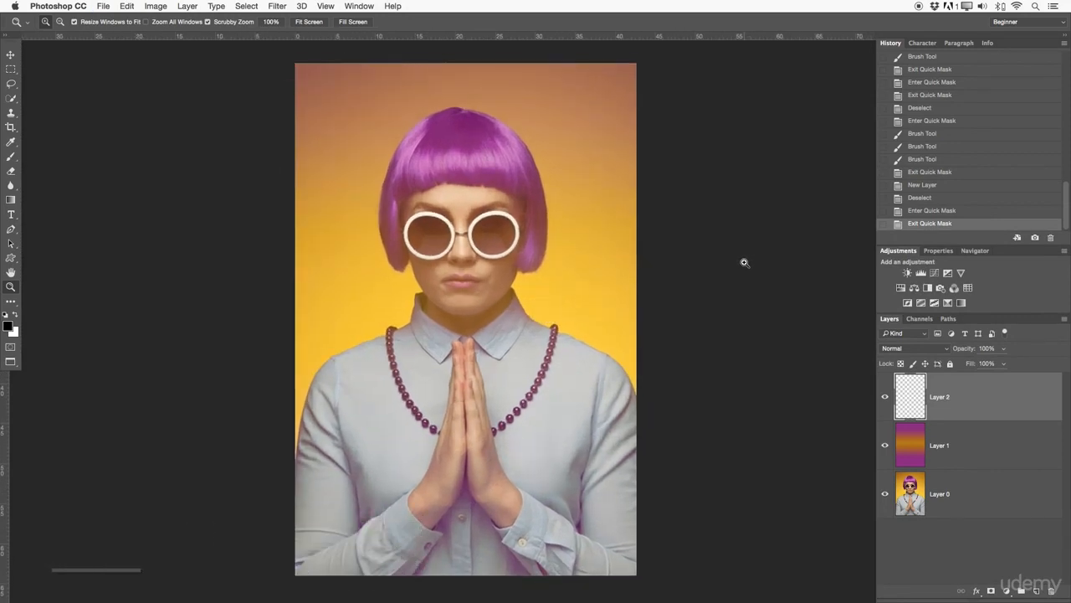